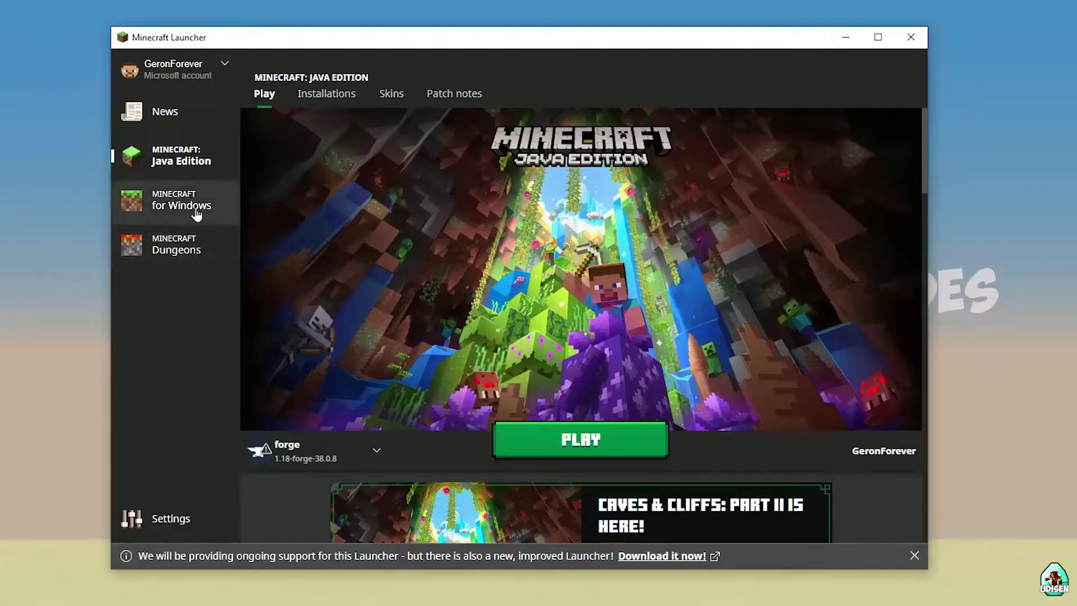
Browse the news feed and the Java Edition play page, then view the installations list
{"action": "left_click", "coordinate": [174, 124]}
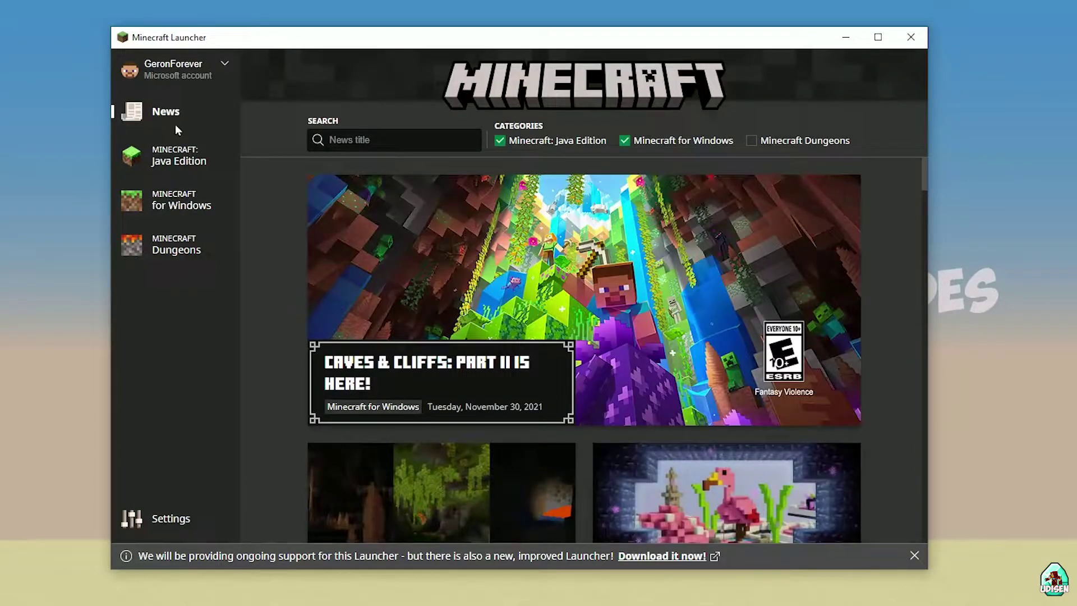
{"action": "left_click", "coordinate": [185, 160]}
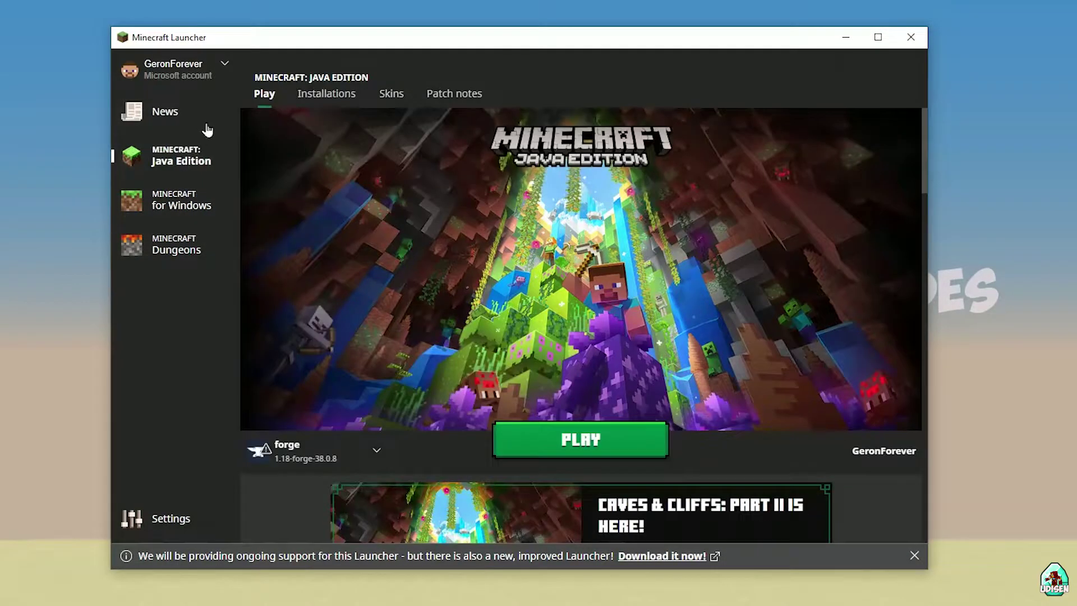
{"action": "left_click", "coordinate": [317, 101]}
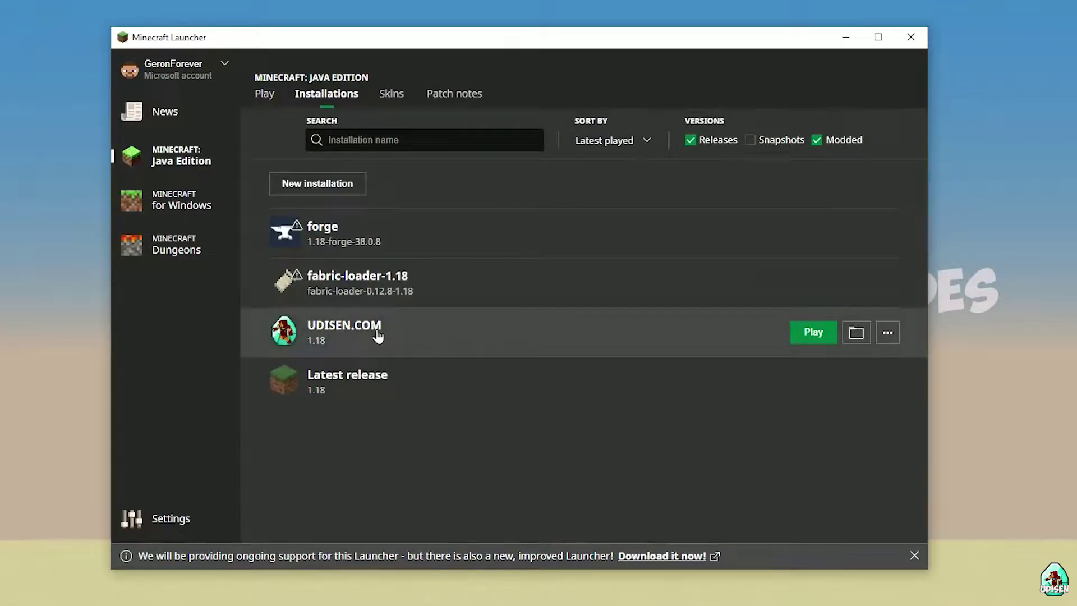
Start a new installation with a throwaway name, cancel it, and open UDISEN.COM's settings
{"action": "left_click", "coordinate": [330, 189]}
{"action": "left_click", "coordinate": [438, 194]}
{"action": "type", "text": "hnghnhgnhgnghnhgn"}
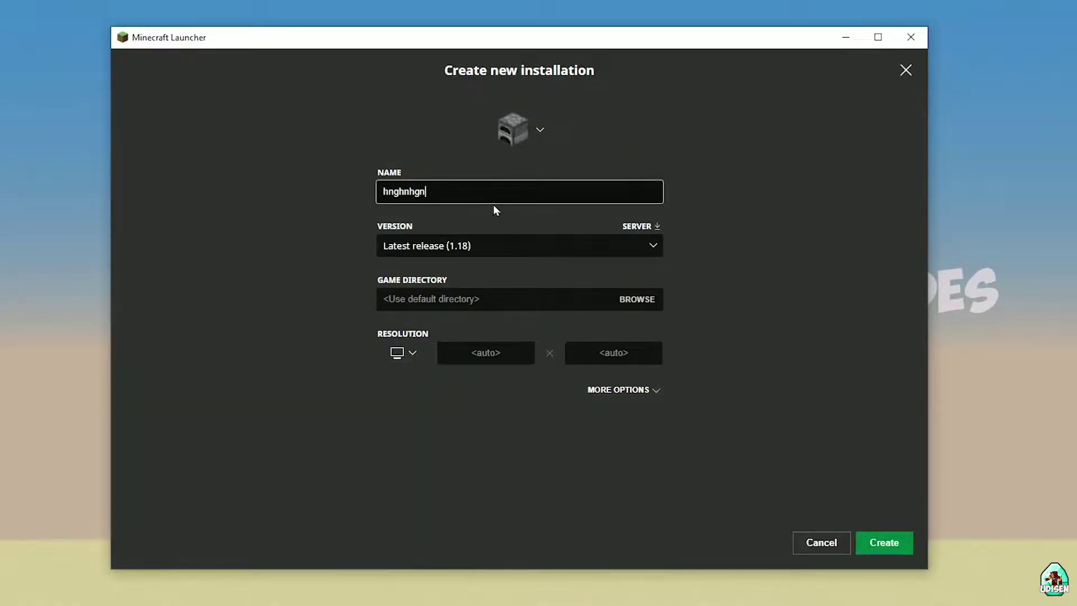
{"action": "left_click", "coordinate": [820, 544]}
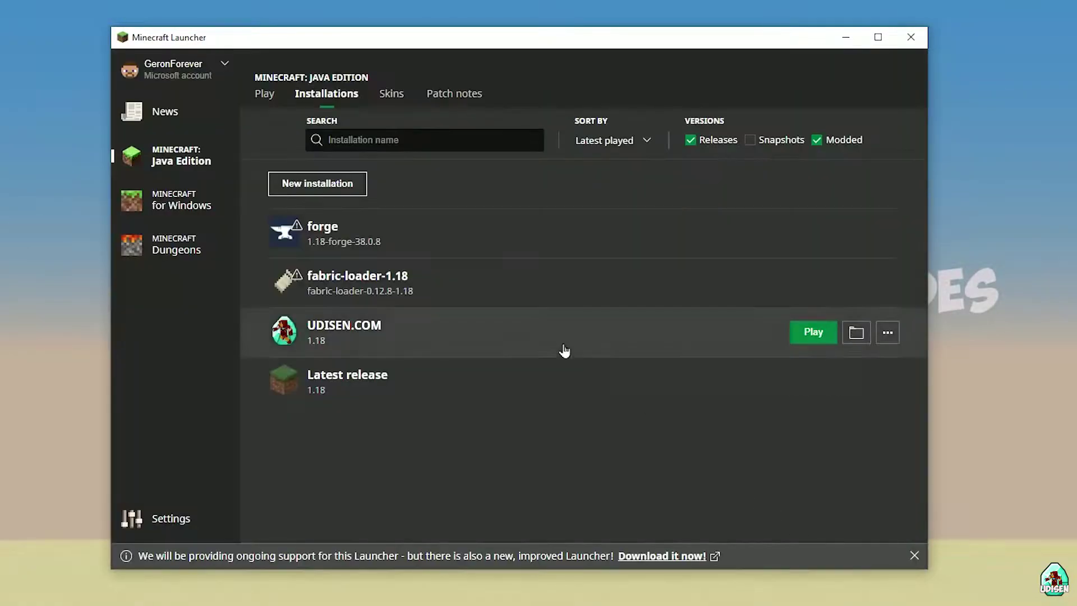
{"action": "left_click", "coordinate": [523, 340]}
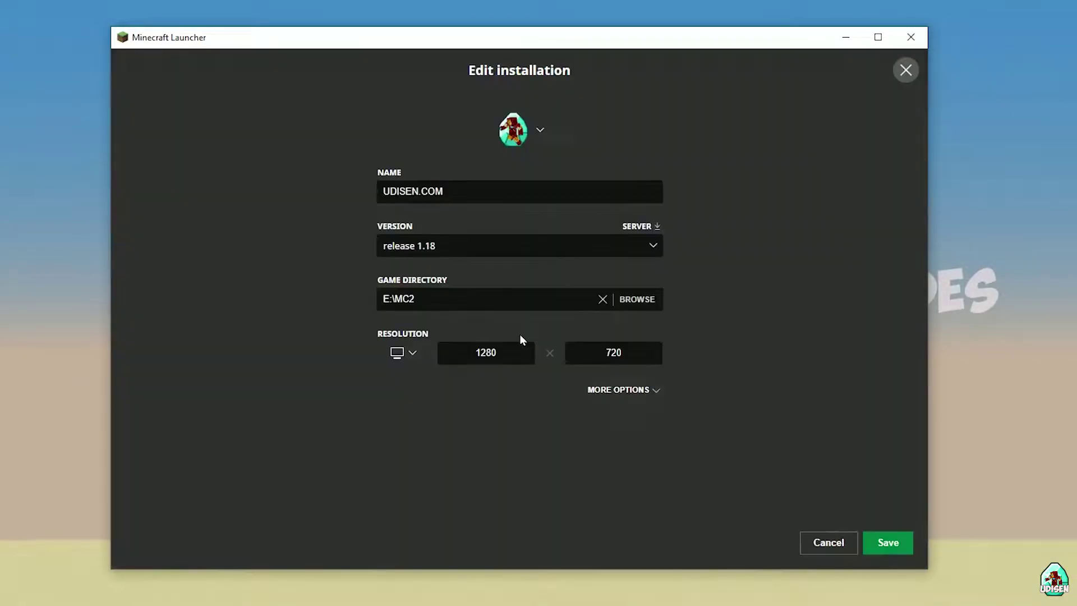
Browse the version list, trying release 1.18 and then 1.18 experimental snapshot 4
{"action": "left_click", "coordinate": [470, 249]}
{"action": "left_click", "coordinate": [468, 244]}
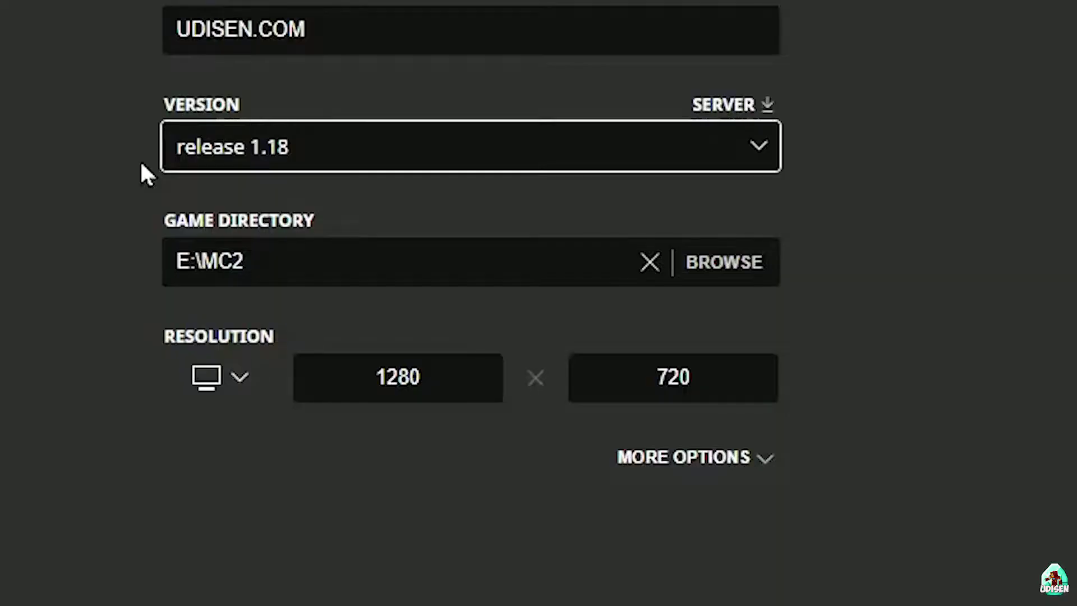
{"action": "left_click", "coordinate": [294, 159]}
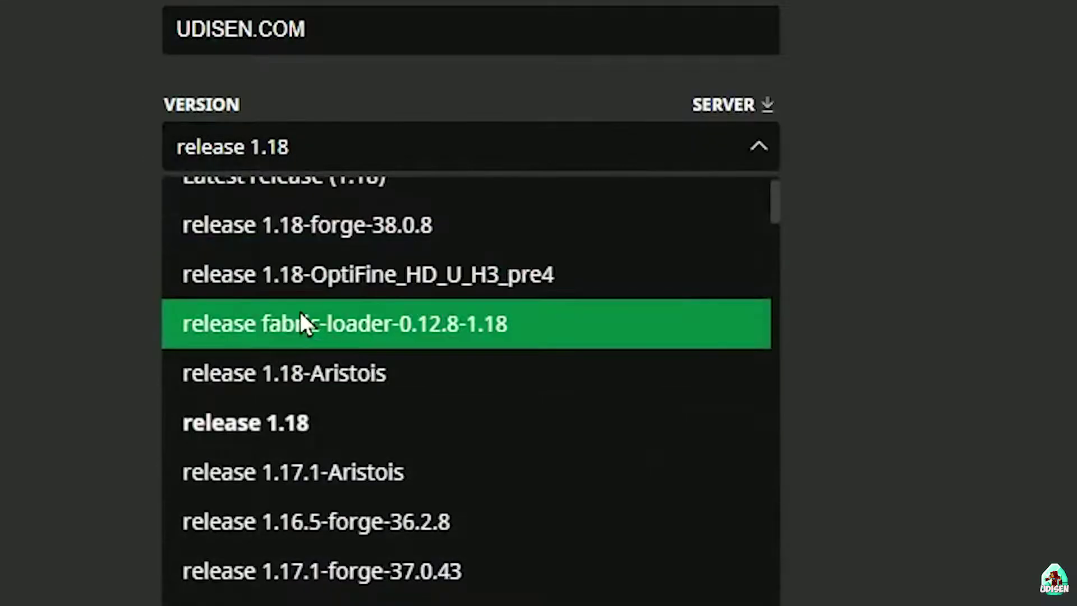
{"action": "left_click", "coordinate": [290, 427]}
{"action": "left_click", "coordinate": [218, 161]}
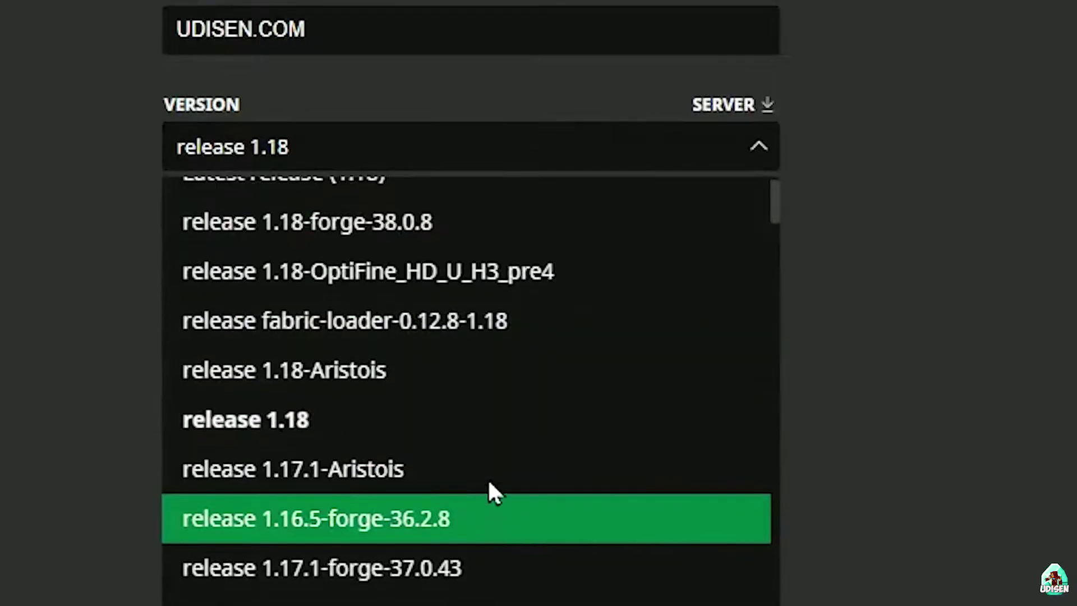
{"action": "scroll", "coordinate": [487, 482], "scroll_direction": "down", "scroll_amount": 10}
{"action": "scroll", "coordinate": [489, 359], "scroll_direction": "up", "scroll_amount": 3}
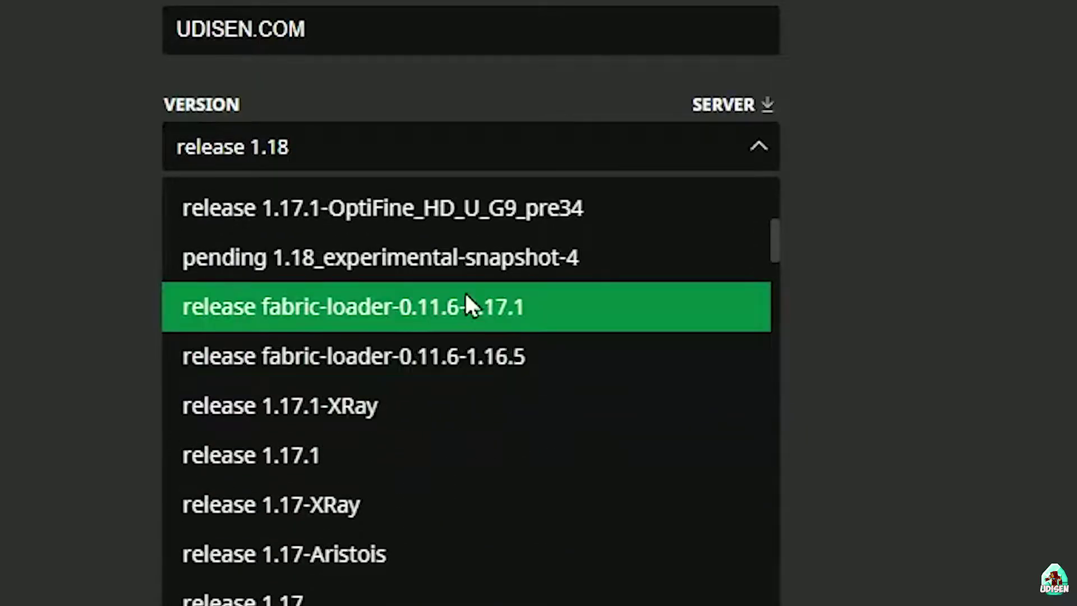
{"action": "left_click", "coordinate": [459, 258]}
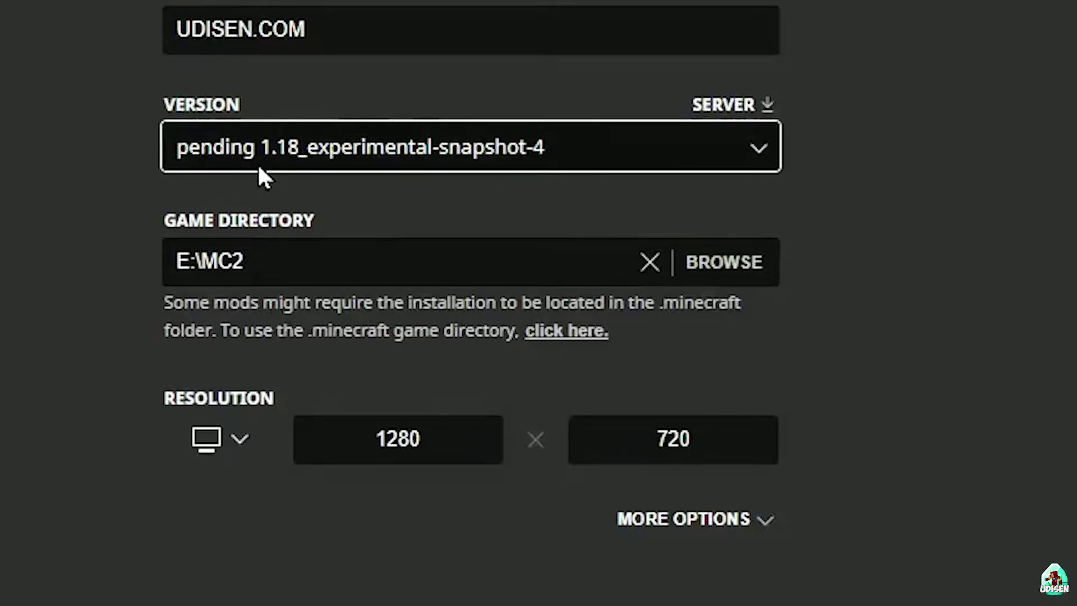
Set the version back to release 1.18 and save the UDISEN.COM installation
{"action": "left_click", "coordinate": [416, 152]}
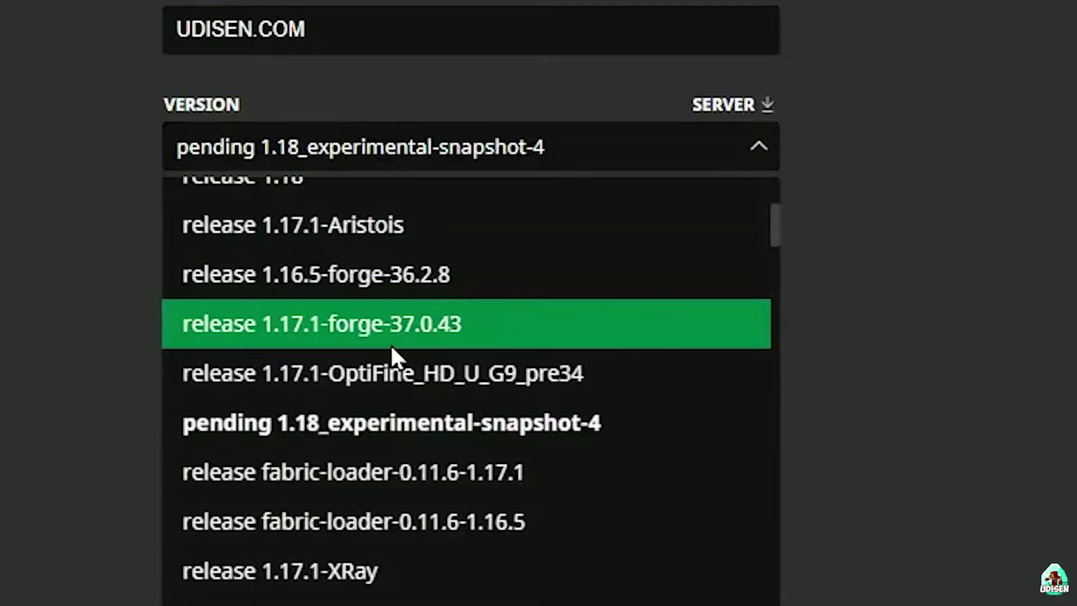
{"action": "scroll", "coordinate": [396, 370], "scroll_direction": "up", "scroll_amount": 2}
{"action": "left_click", "coordinate": [359, 383]}
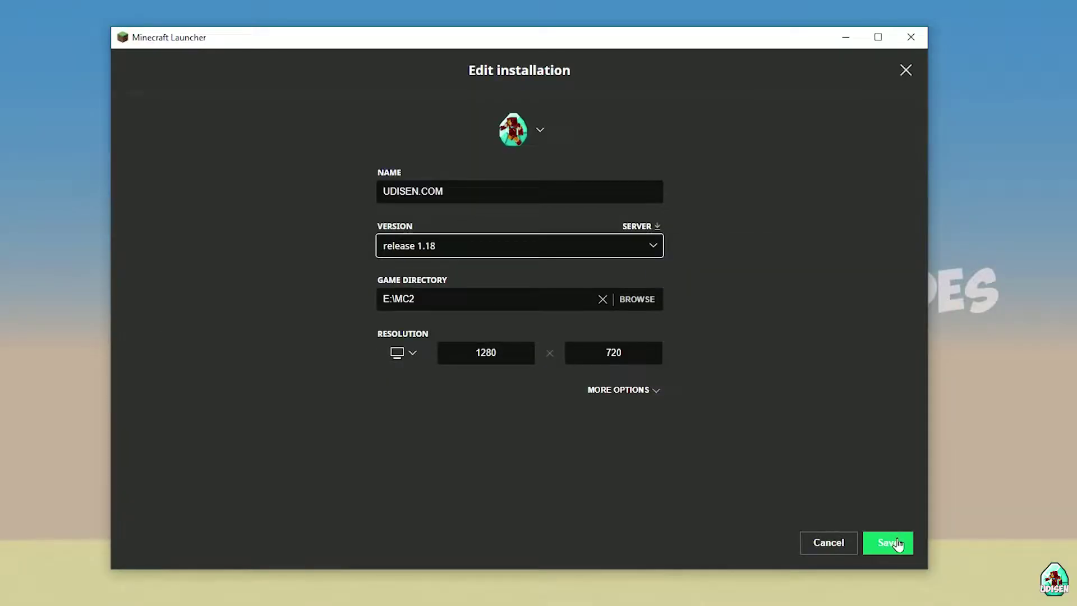
{"action": "left_click", "coordinate": [890, 543]}
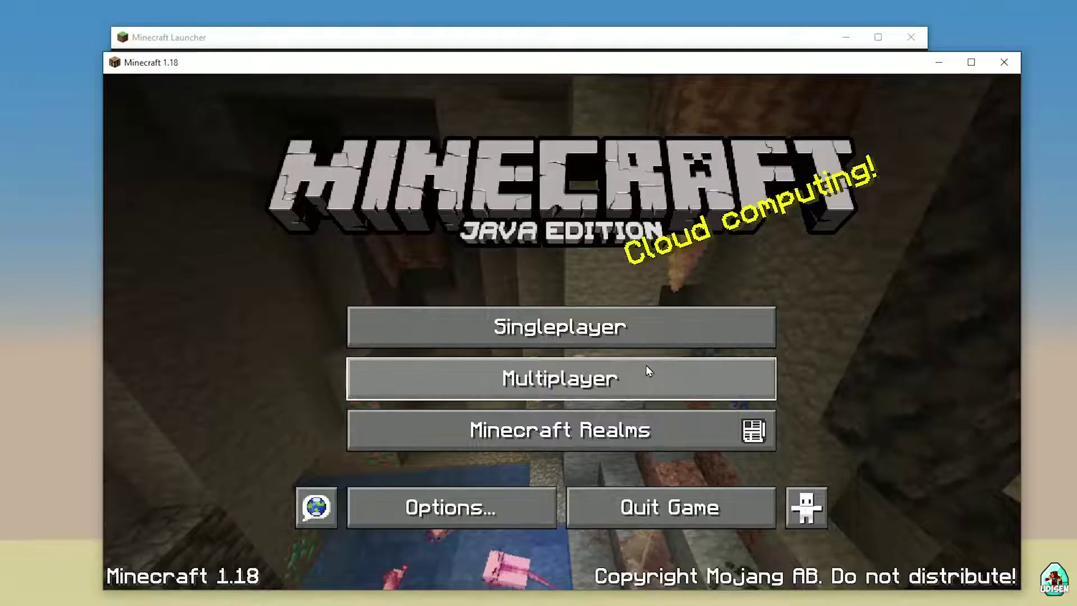
Close the Minecraft 1.18 game window and the Minecraft Launcher
{"action": "left_click", "coordinate": [1005, 62]}
{"action": "left_click", "coordinate": [912, 37]}
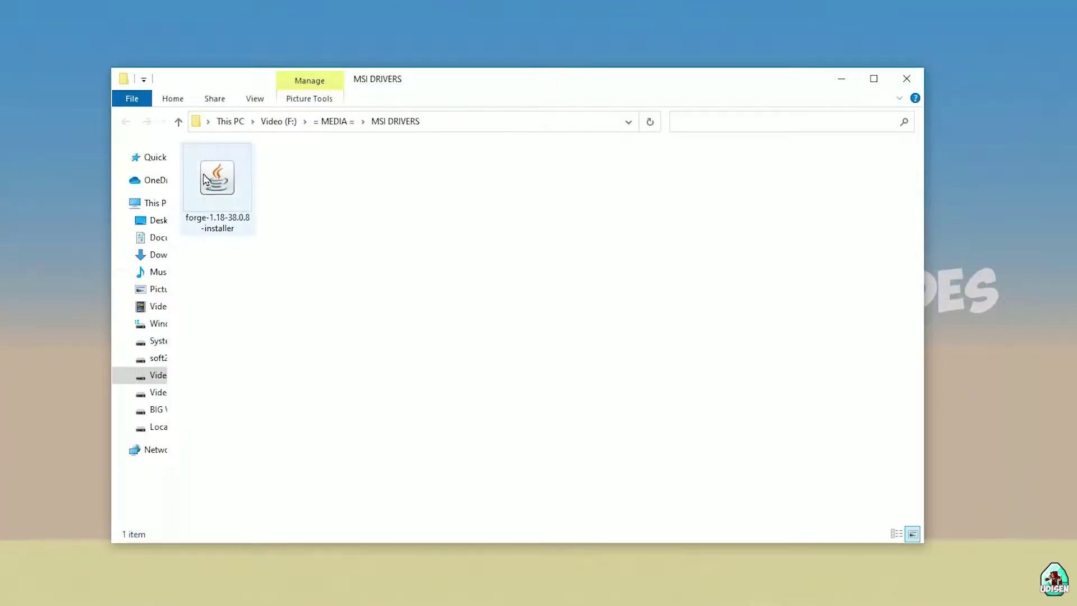
Select the forge-1.18-38.0.8 installer file in MSI DRIVERS, leaving its name unchanged
{"action": "left_click", "coordinate": [219, 190]}
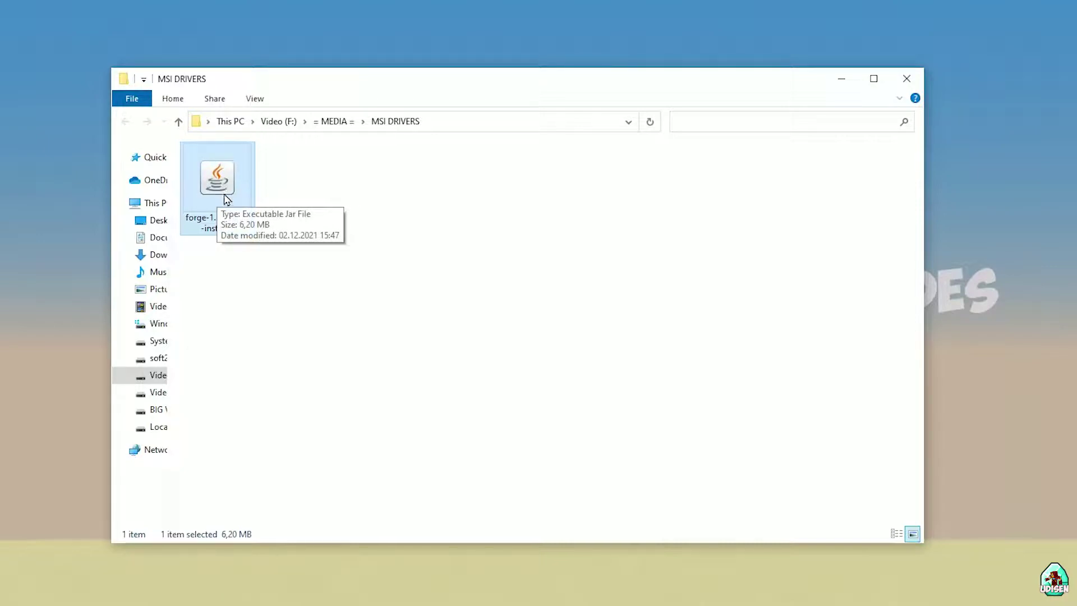
{"action": "left_click", "coordinate": [212, 230]}
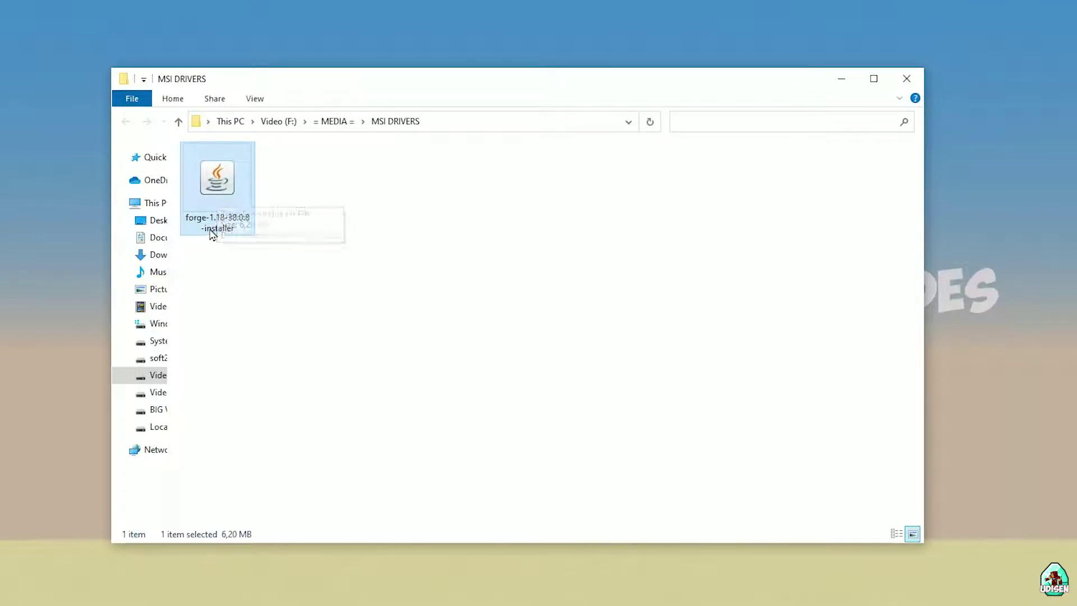
{"action": "left_click", "coordinate": [222, 219]}
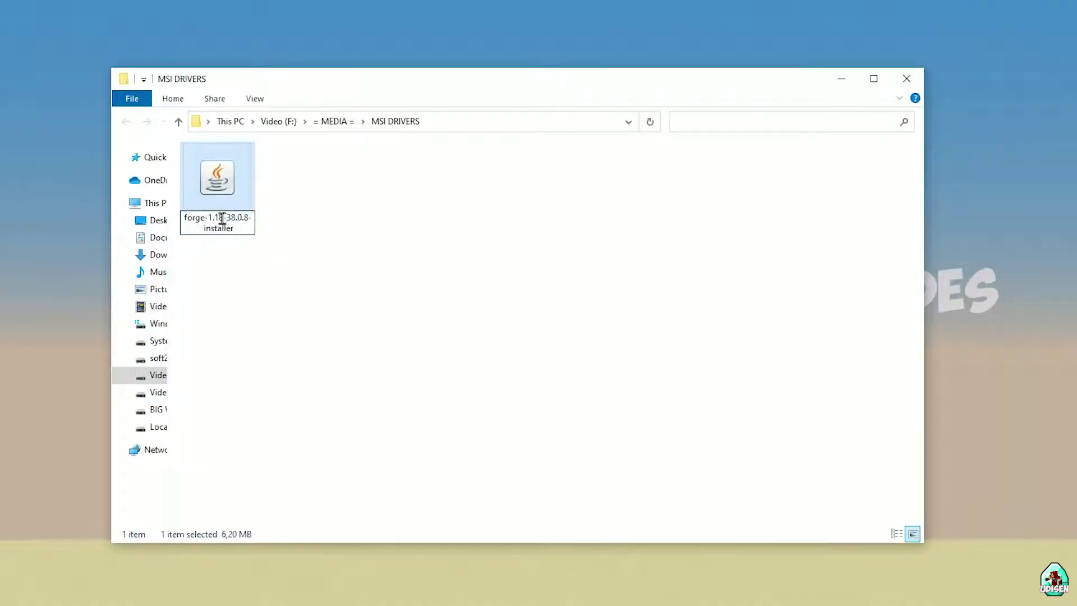
{"action": "left_click_drag", "start_coordinate": [214, 217], "coordinate": [190, 217]}
{"action": "key", "text": "Return"}
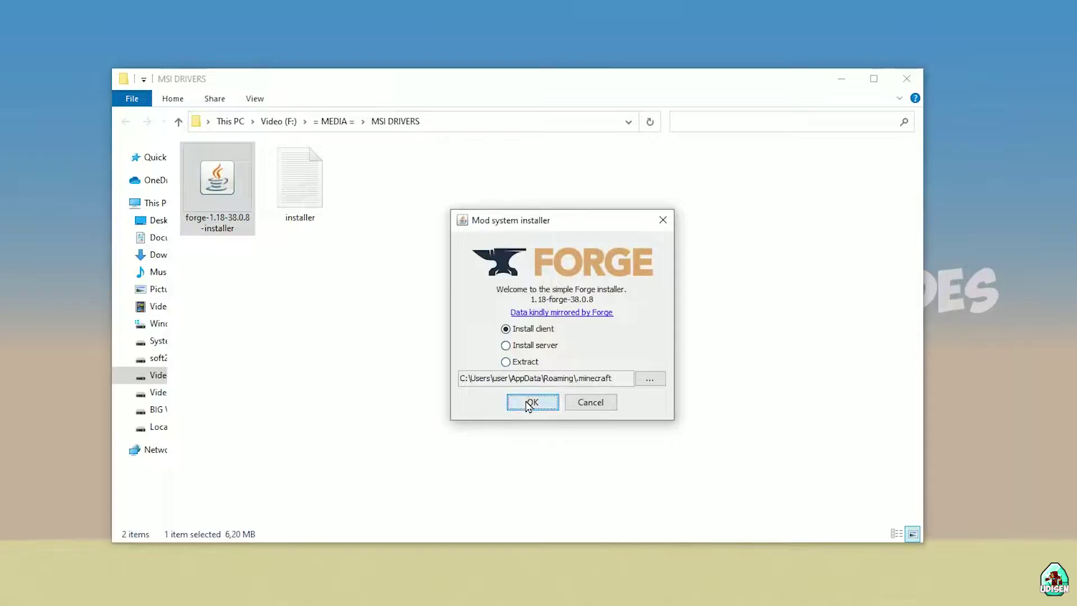
Install the Forge 1.18-forge-38.0.8 client, dismiss the completion message, and close File Explorer
{"action": "left_click", "coordinate": [531, 402]}
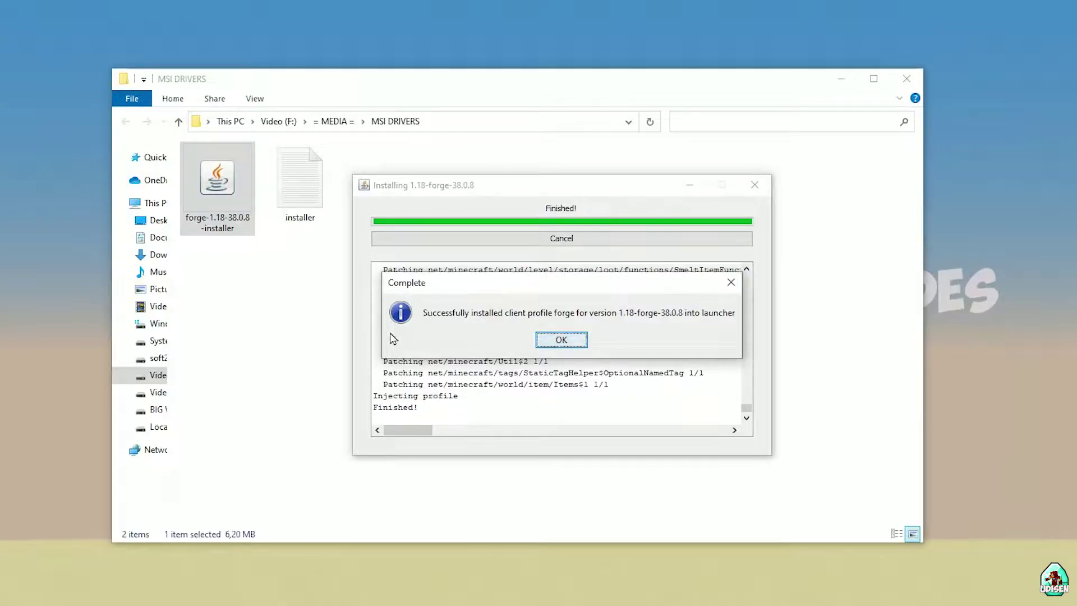
{"action": "left_click", "coordinate": [731, 283]}
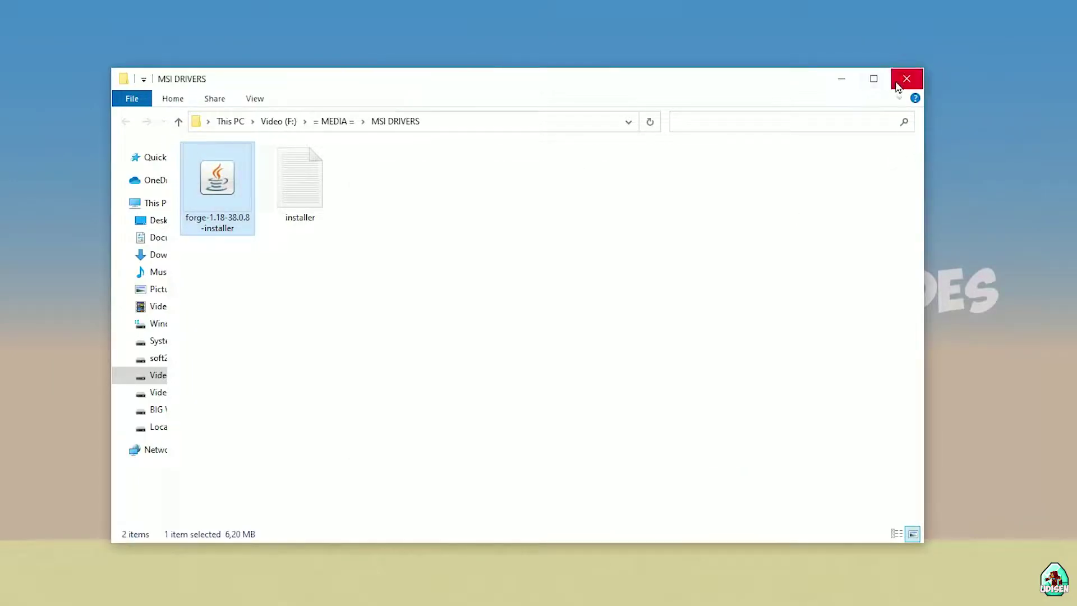
{"action": "left_click", "coordinate": [837, 82]}
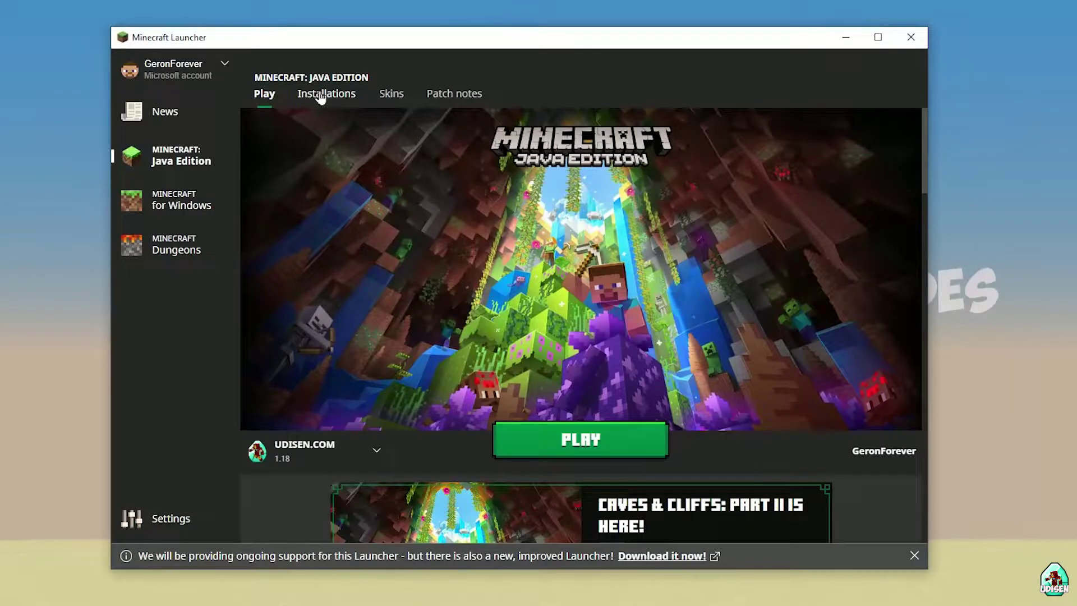
Open the forge installation's settings, confirm version 1.18-forge-38.0.8, and cancel without changes
{"action": "left_click", "coordinate": [320, 96]}
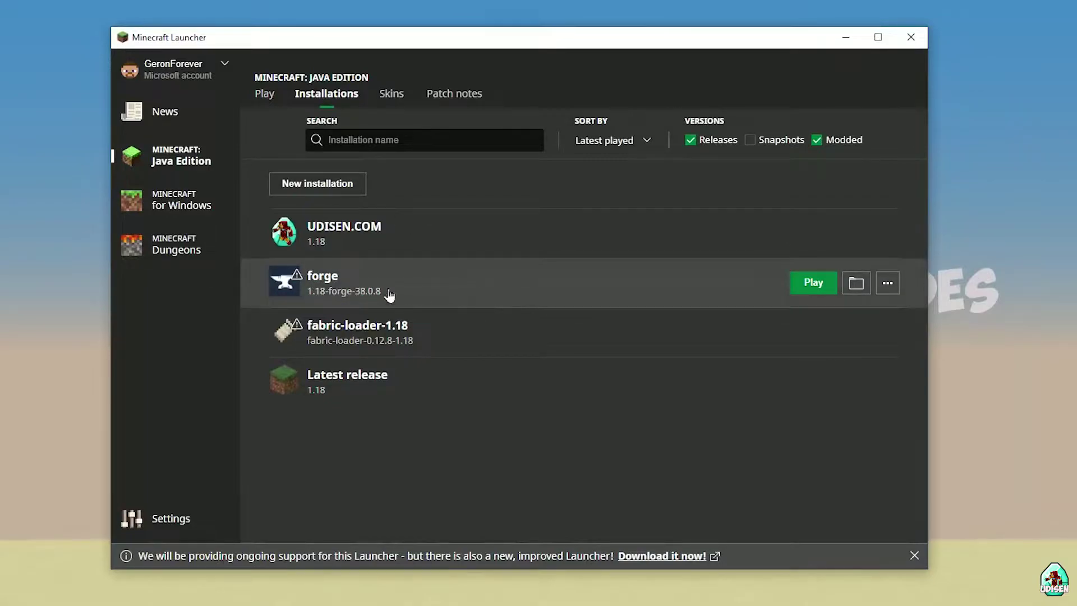
{"action": "left_click", "coordinate": [428, 294]}
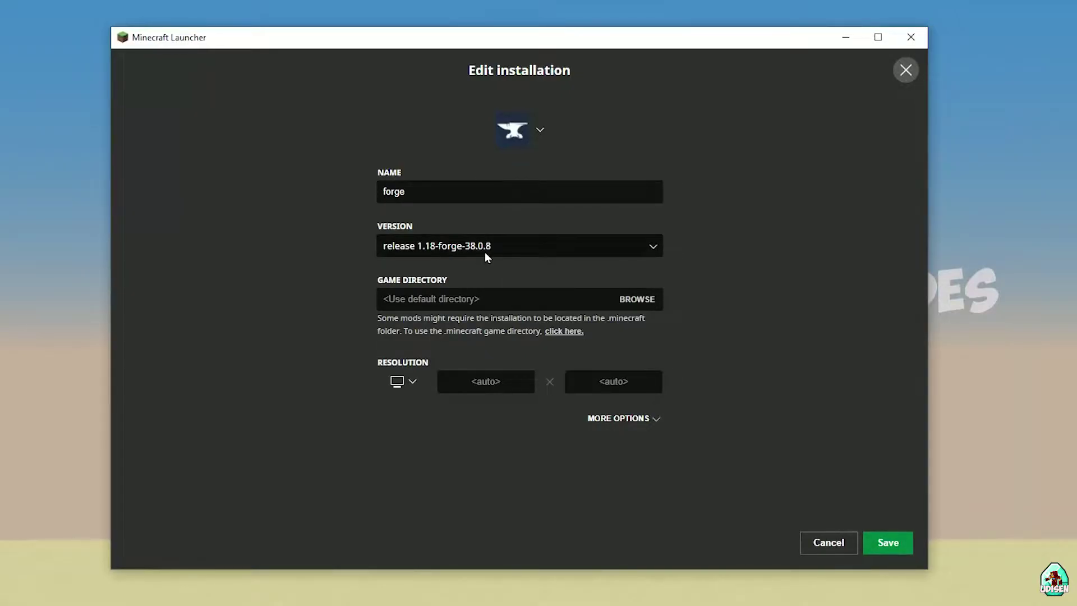
{"action": "left_click", "coordinate": [516, 250]}
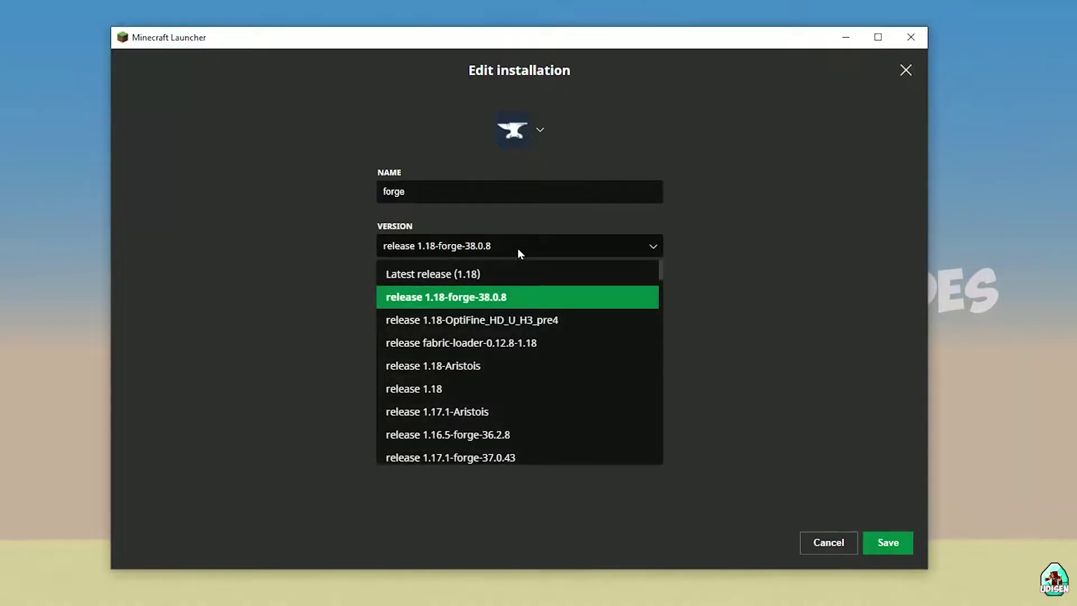
{"action": "left_click", "coordinate": [517, 250]}
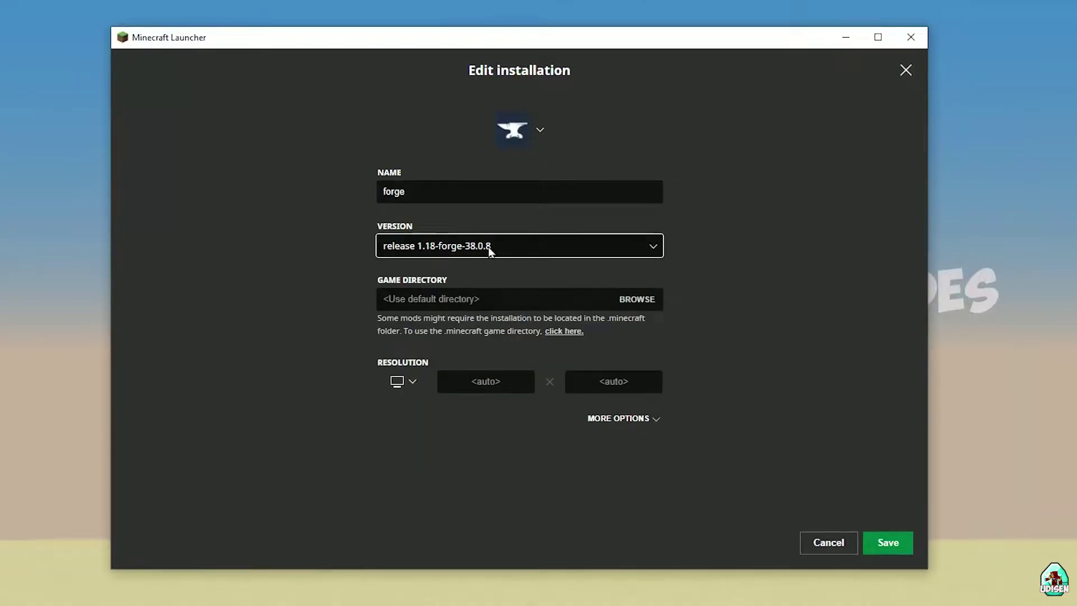
{"action": "left_click", "coordinate": [490, 251]}
{"action": "left_click", "coordinate": [444, 296]}
{"action": "left_click", "coordinate": [835, 540]}
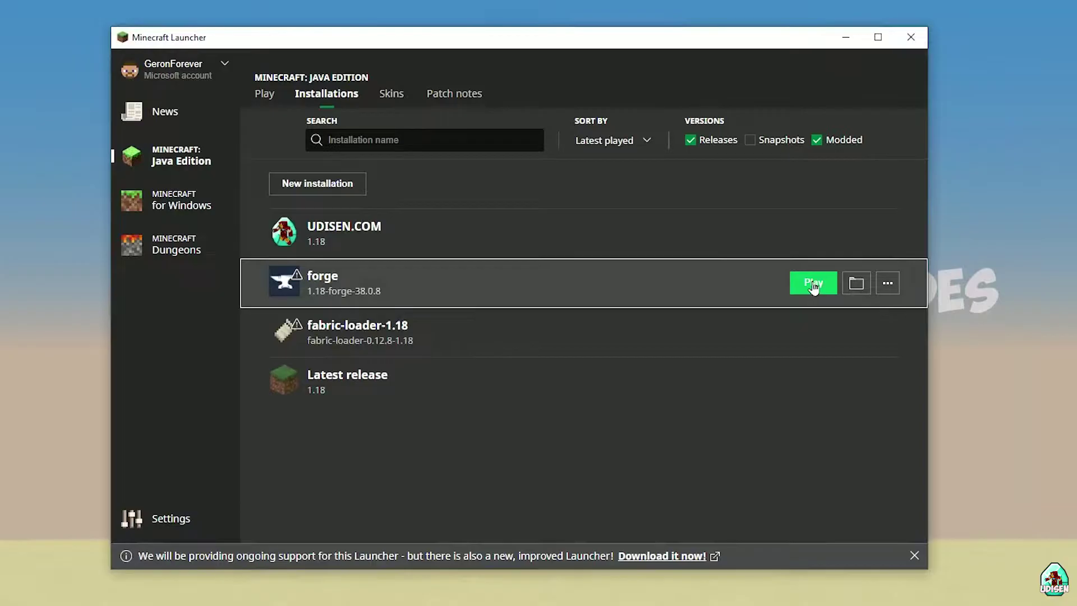
Open the forge installation's mods folder and copy timber-1.18.1-3.0.0 into it
{"action": "left_click", "coordinate": [858, 285]}
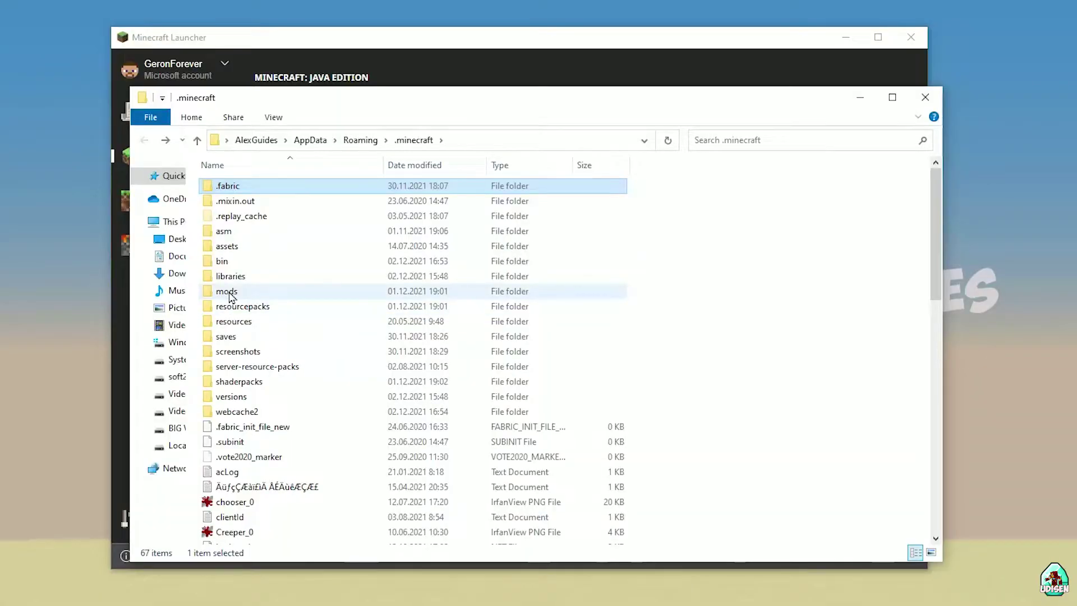
{"action": "double_click", "coordinate": [230, 294]}
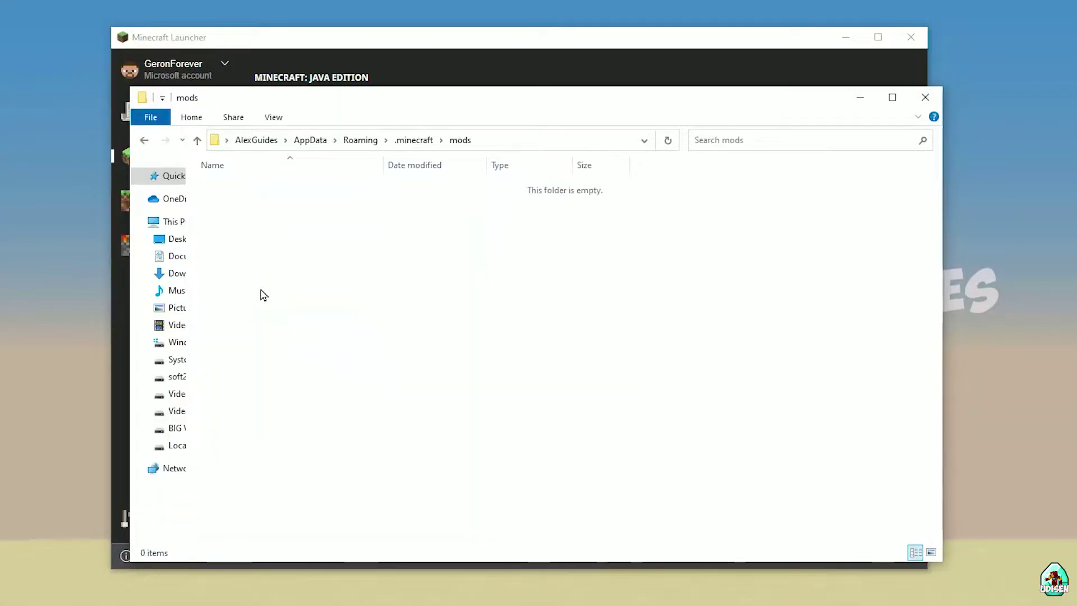
{"action": "left_click", "coordinate": [852, 97]}
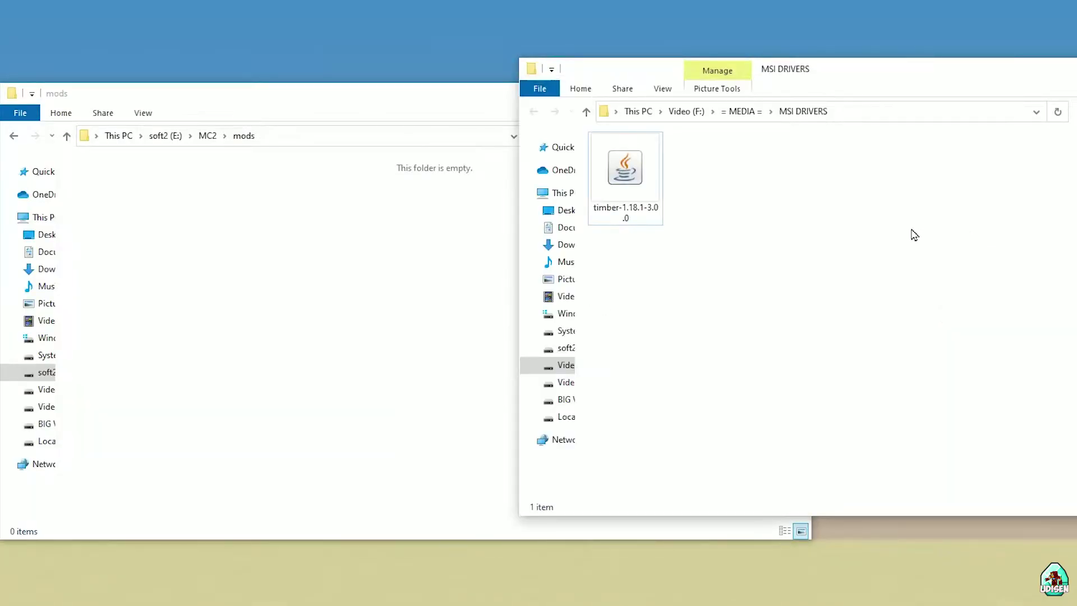
{"action": "left_click_drag", "start_coordinate": [625, 169], "coordinate": [125, 191]}
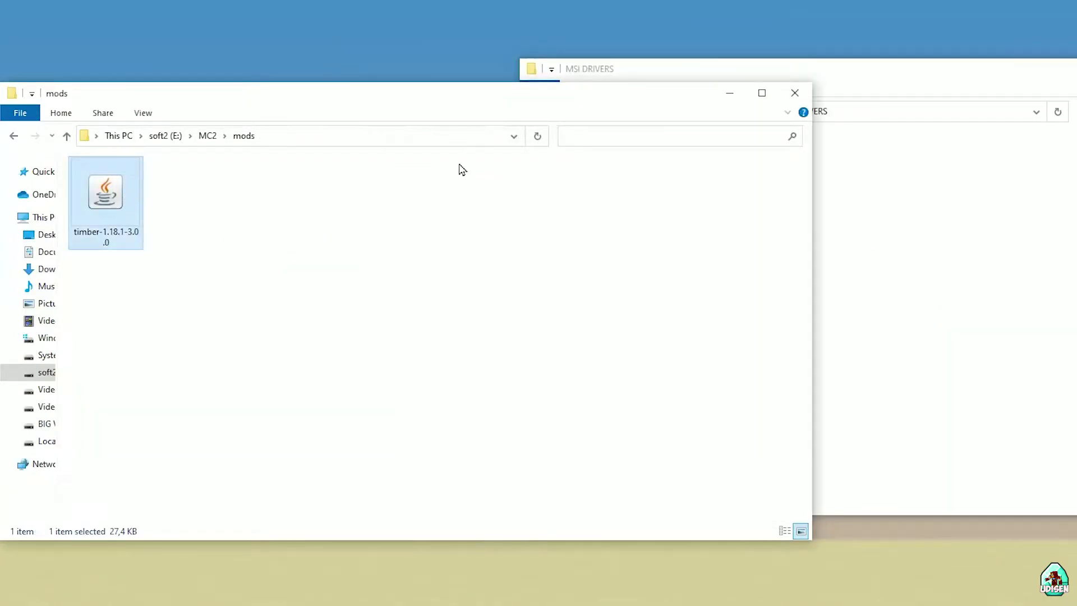
Minimize the mods folder and MSI DRIVERS Explorer windows
{"action": "left_click", "coordinate": [730, 93]}
{"action": "left_click_drag", "start_coordinate": [1034, 73], "coordinate": [599, 79]}
{"action": "left_click", "coordinate": [813, 78]}
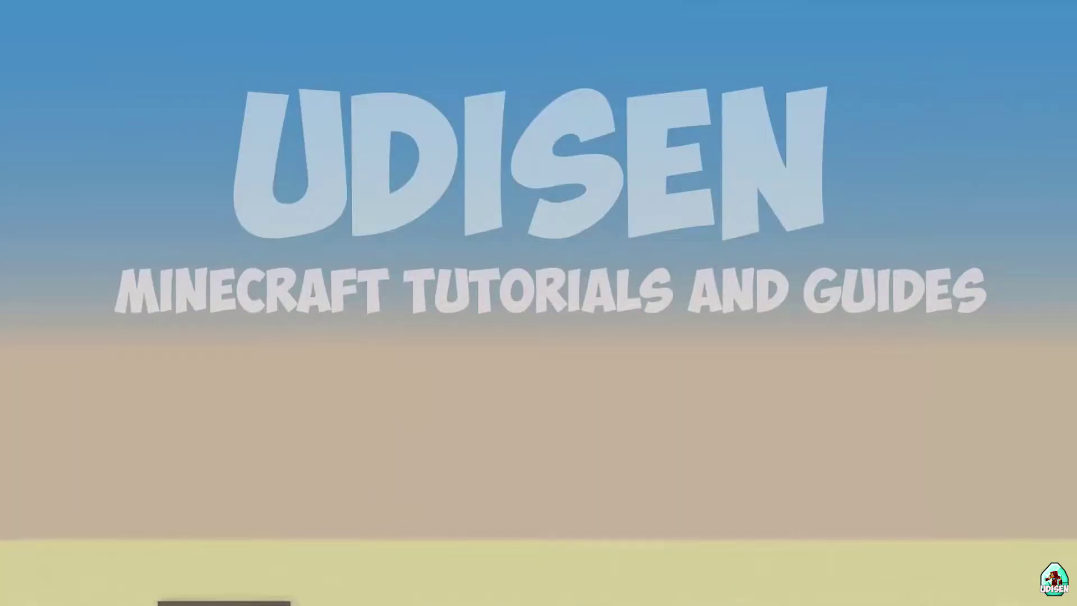
Restore the launcher and open the forge 1.18.1 installation's settings, checking its version list
{"action": "left_click", "coordinate": [224, 603]}
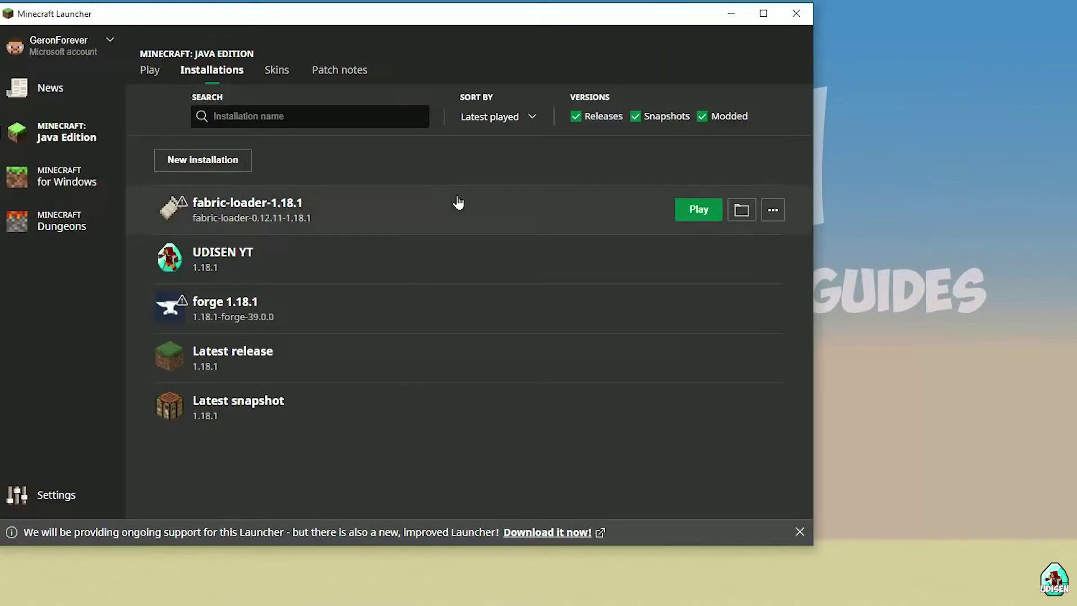
{"action": "left_click", "coordinate": [718, 117]}
{"action": "left_click", "coordinate": [718, 117]}
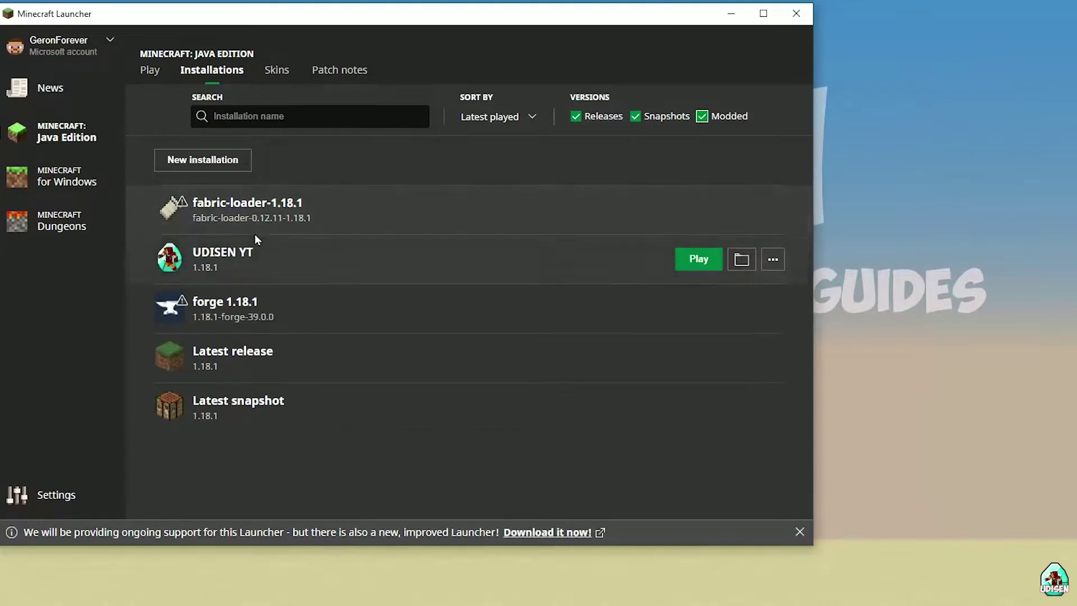
{"action": "left_click", "coordinate": [295, 308]}
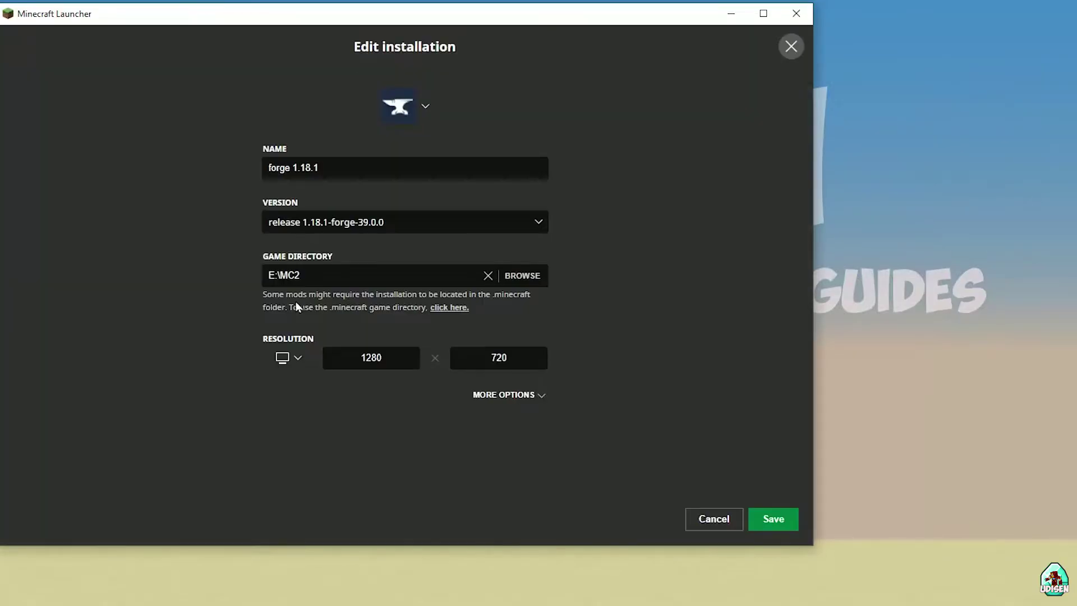
{"action": "left_click", "coordinate": [291, 224]}
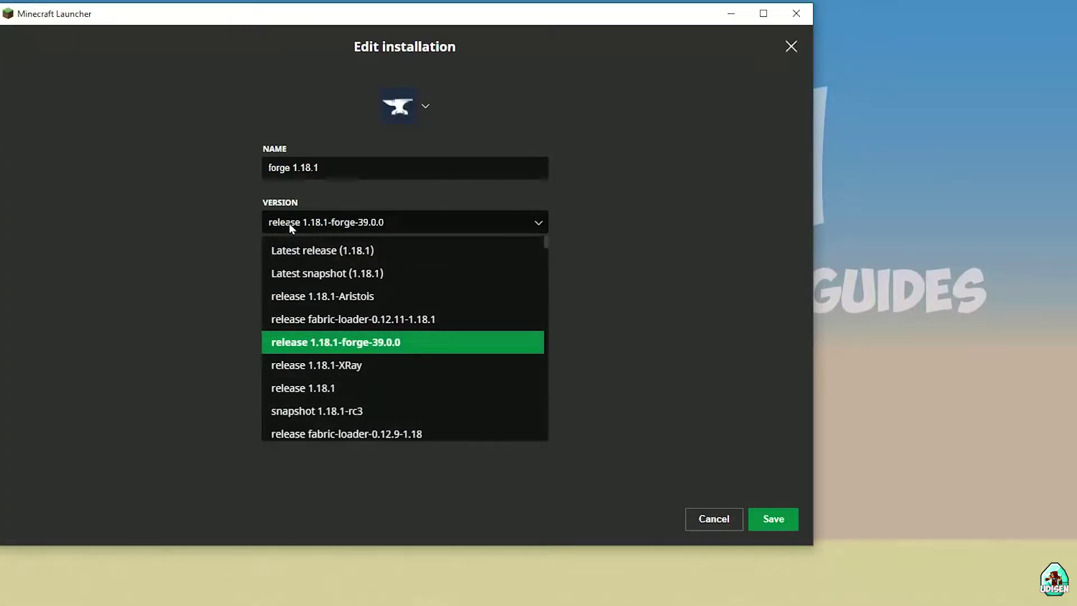
{"action": "left_click", "coordinate": [279, 223]}
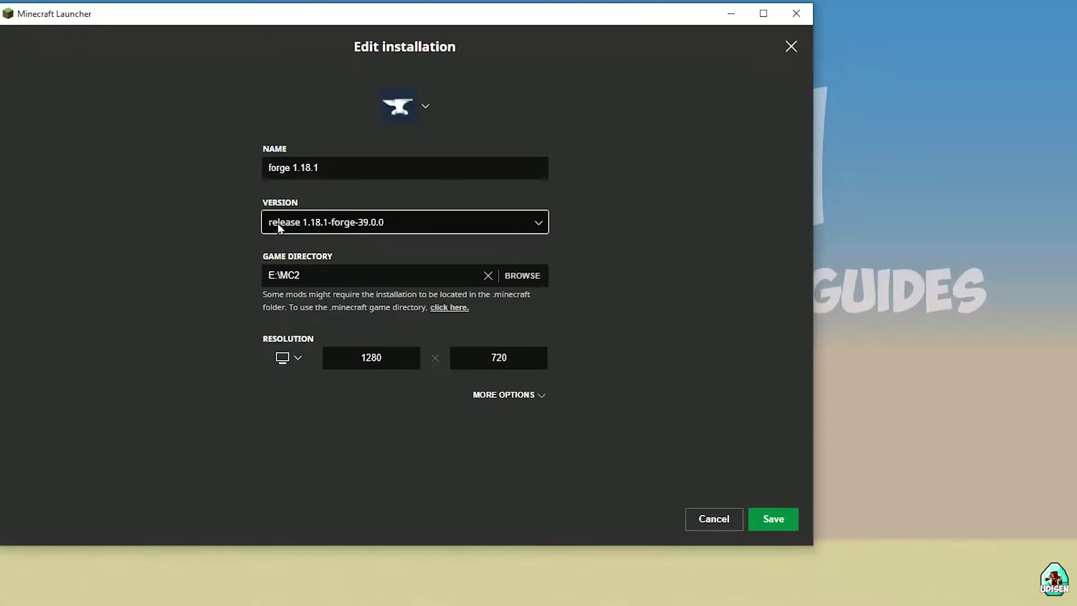
Briefly switch to 1.18-forge-38.0.15, then set the version back to release 1.18.1-forge-39.0.0
{"action": "left_click", "coordinate": [406, 224]}
{"action": "scroll", "coordinate": [399, 330], "scroll_direction": "down", "scroll_amount": 5}
{"action": "left_click", "coordinate": [397, 313]}
{"action": "left_click", "coordinate": [362, 229]}
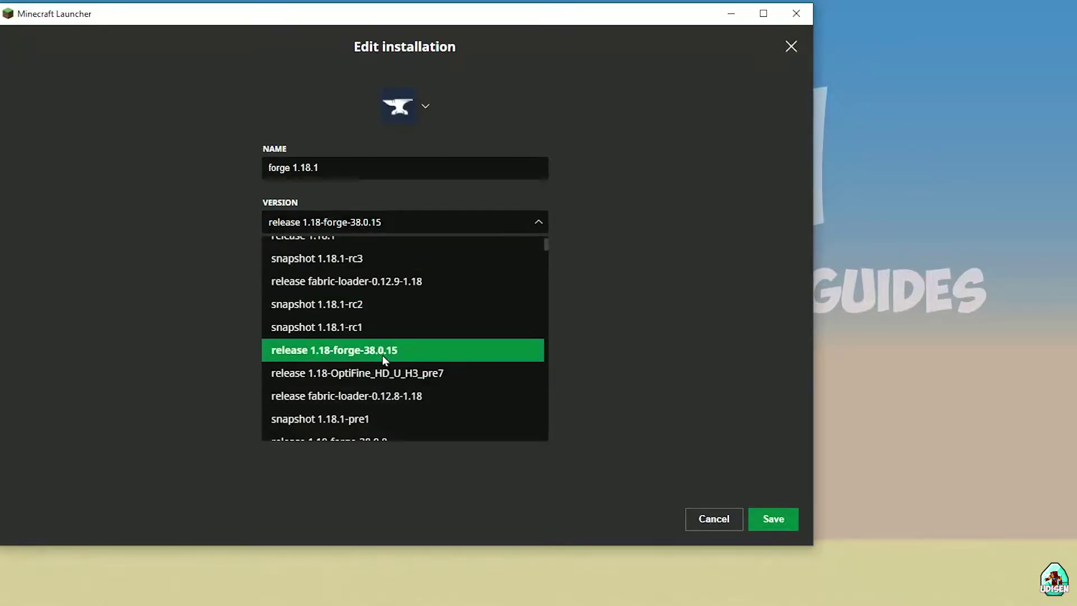
{"action": "scroll", "coordinate": [379, 347], "scroll_direction": "up", "scroll_amount": 5}
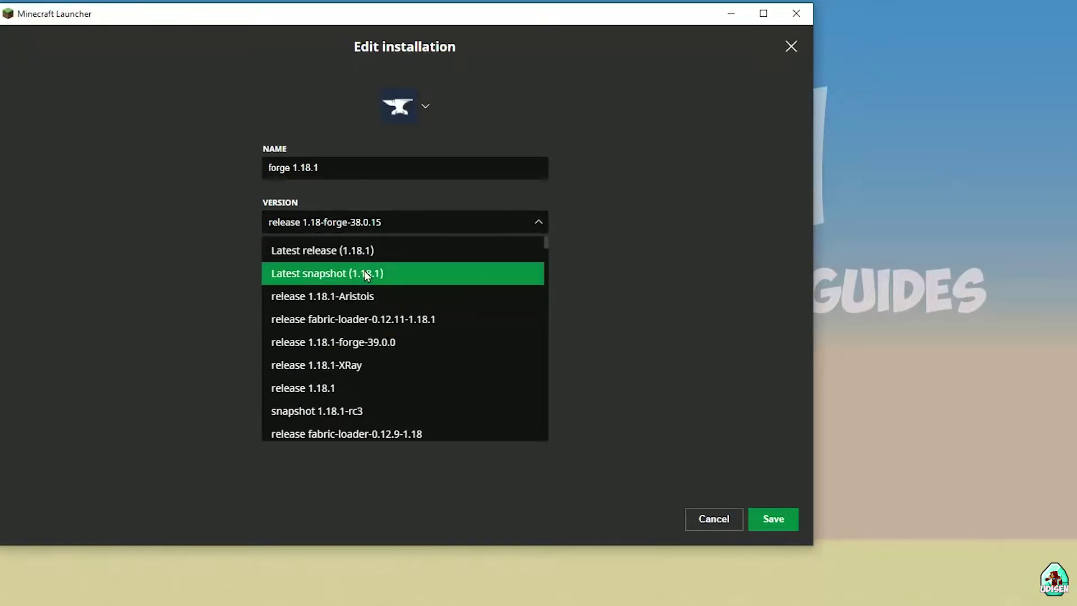
{"action": "scroll", "coordinate": [368, 277], "scroll_direction": "down", "scroll_amount": 8}
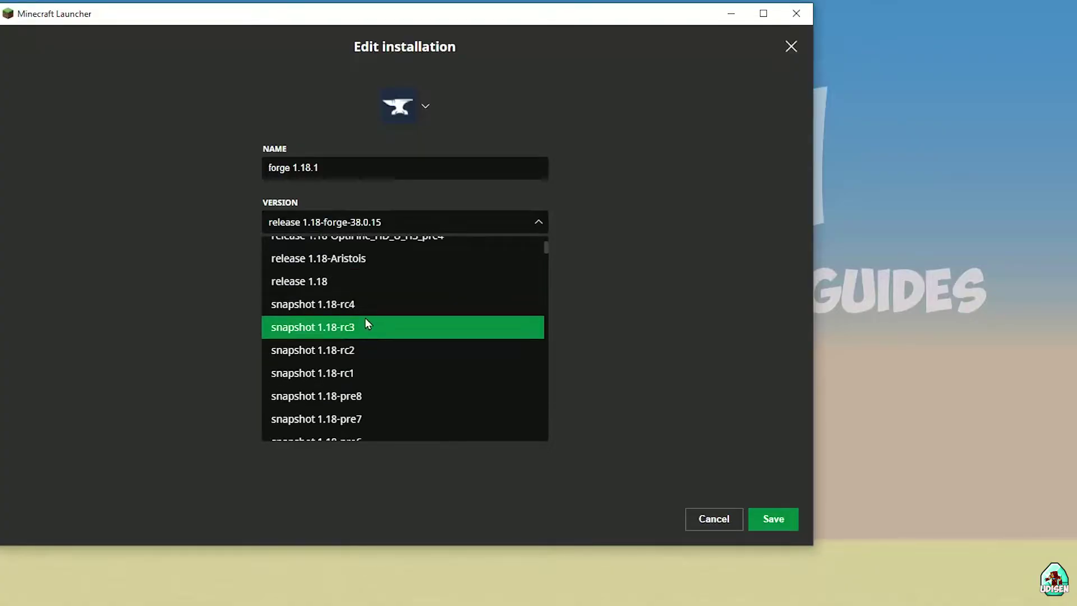
{"action": "key", "text": "Escape"}
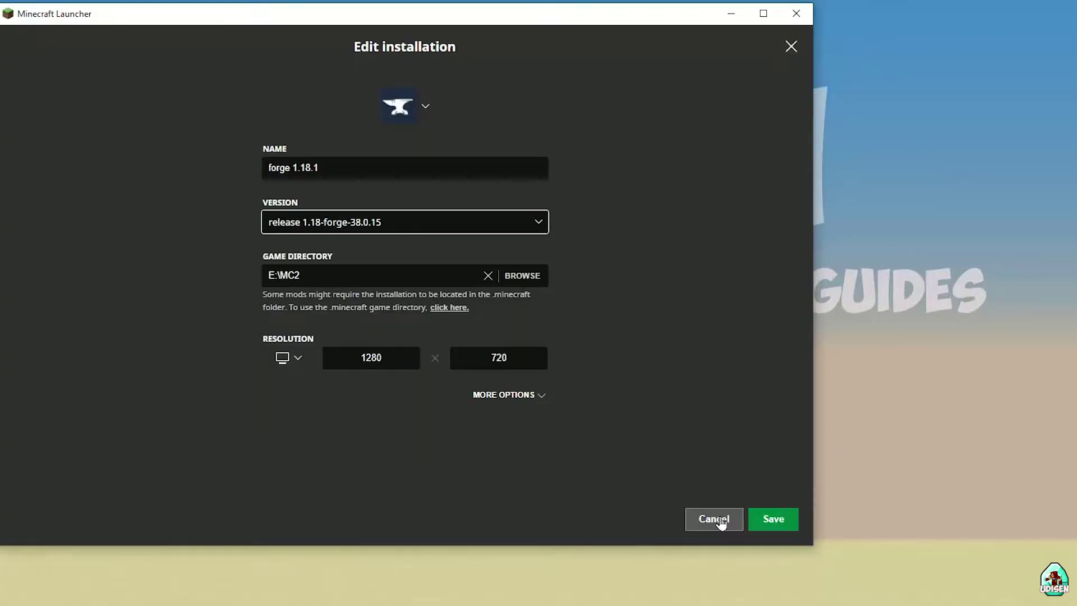
{"action": "left_click", "coordinate": [407, 223]}
{"action": "scroll", "coordinate": [423, 307], "scroll_direction": "up", "scroll_amount": 3}
{"action": "left_click", "coordinate": [431, 348]}
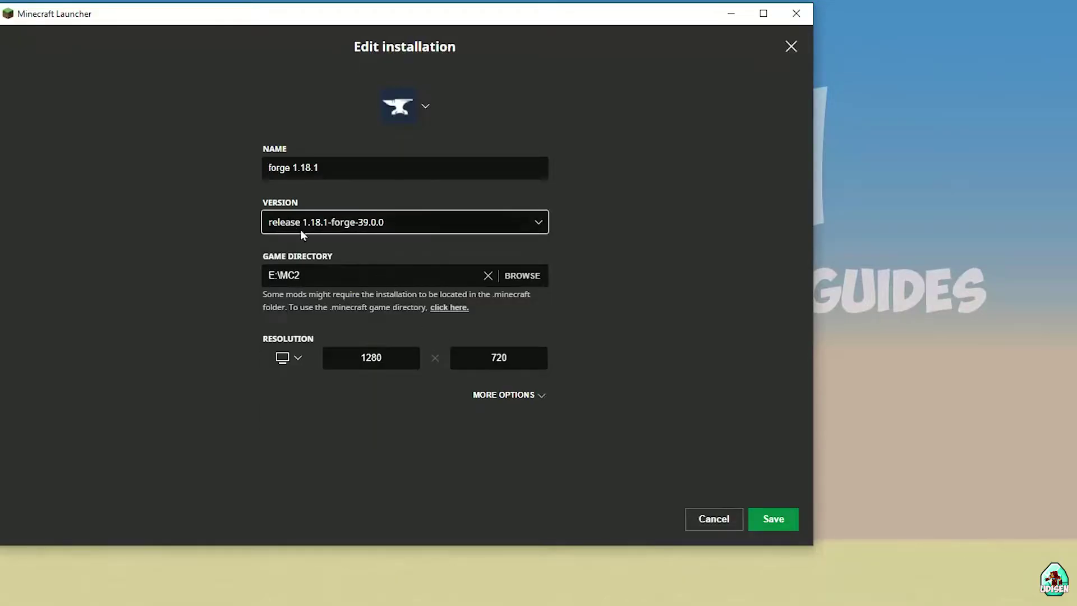
Save the installation, check Timber Mod 3.0.0 in the Mods list, and open Singleplayer's New World
{"action": "left_click", "coordinate": [760, 522]}
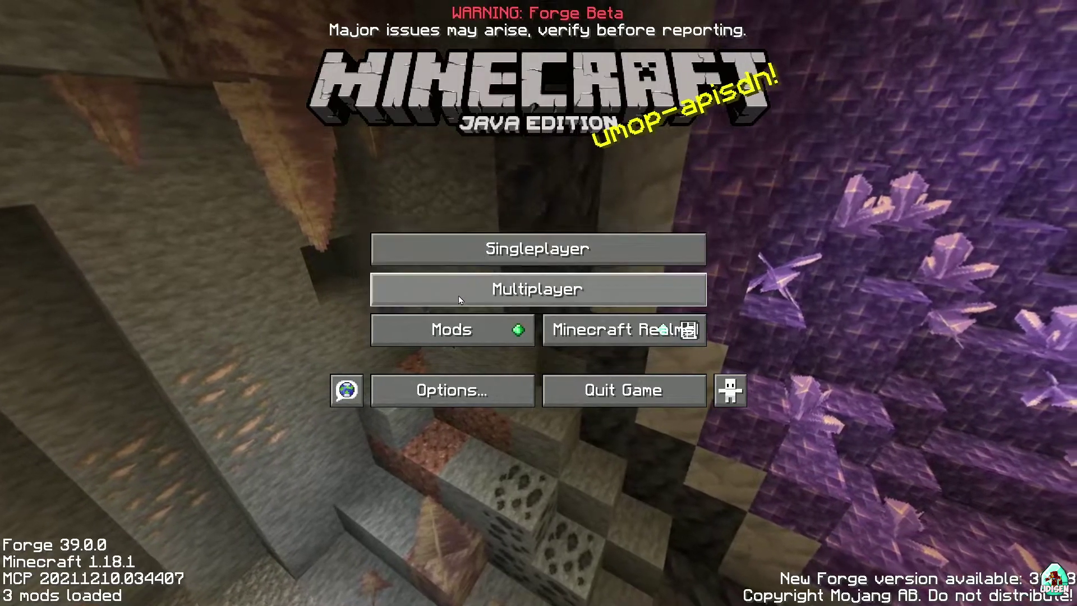
{"action": "left_click", "coordinate": [434, 325]}
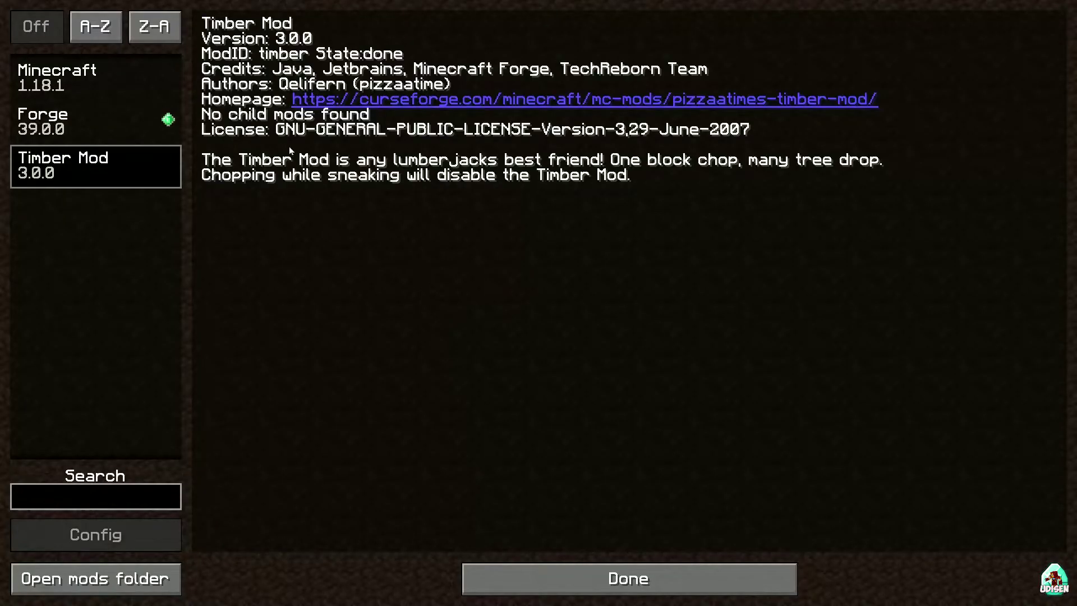
{"action": "key", "text": "Escape"}
{"action": "left_click", "coordinate": [466, 247]}
{"action": "left_click", "coordinate": [430, 114]}
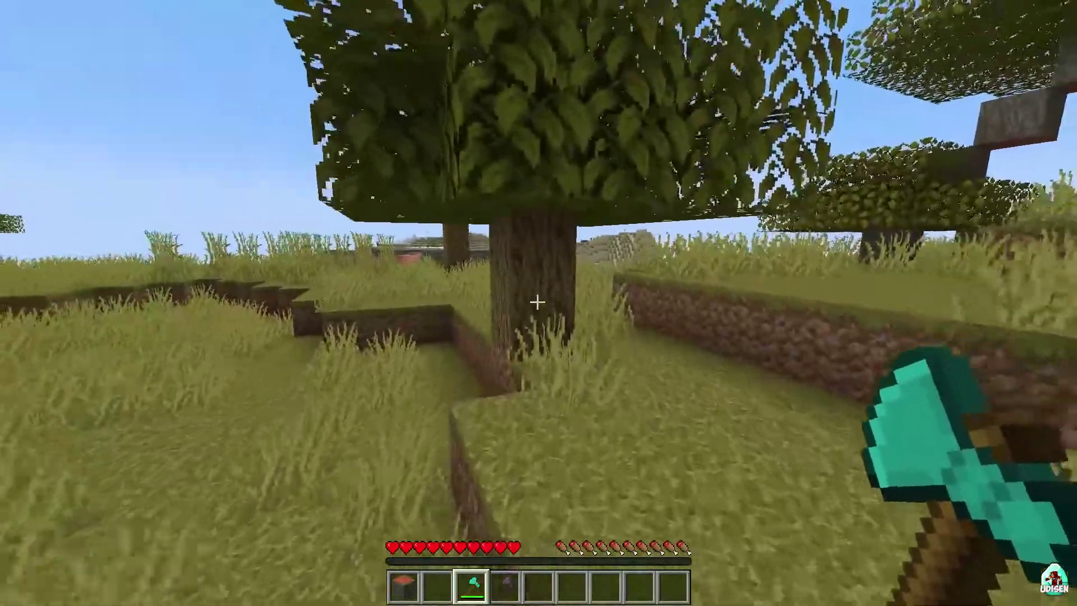
Walk up to a tree trunk and scroll the Key Binds list to the Timber Mod section
{"action": "key", "text": "w"}
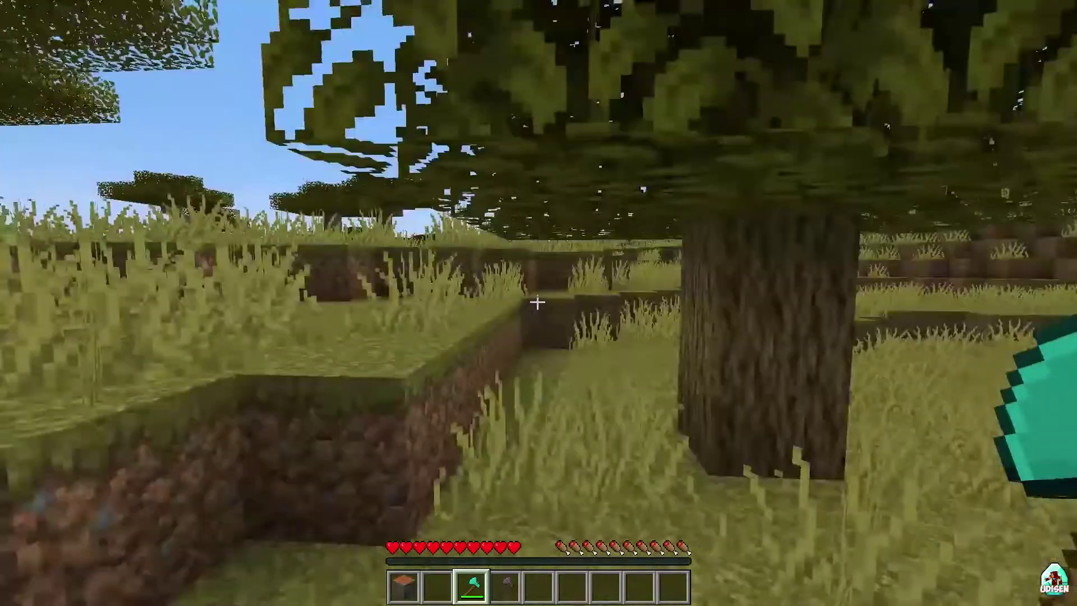
{"action": "key", "text": "w"}
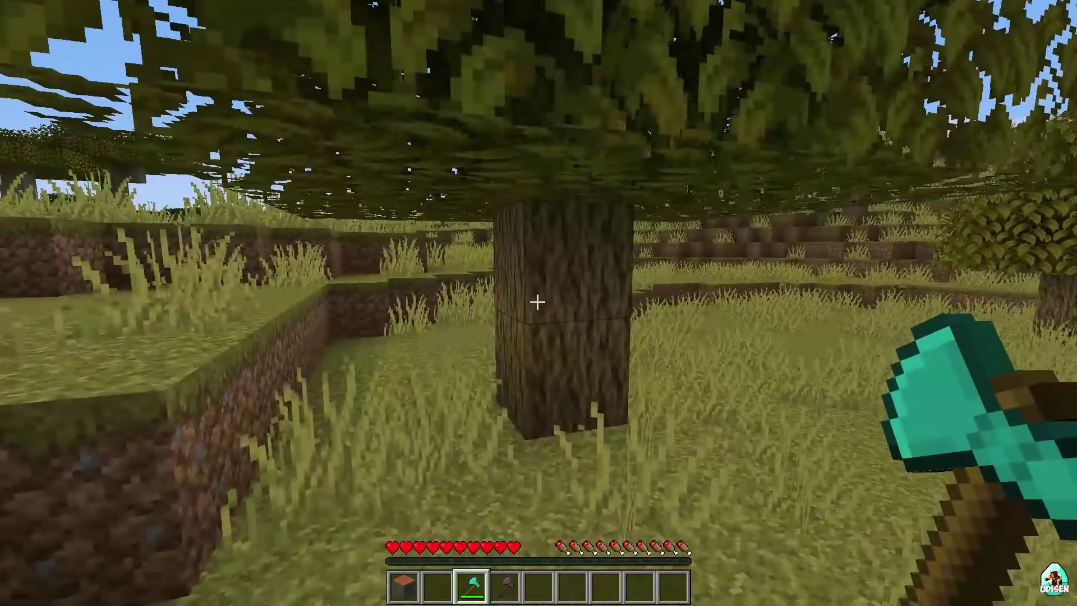
{"action": "key", "text": "Escape"}
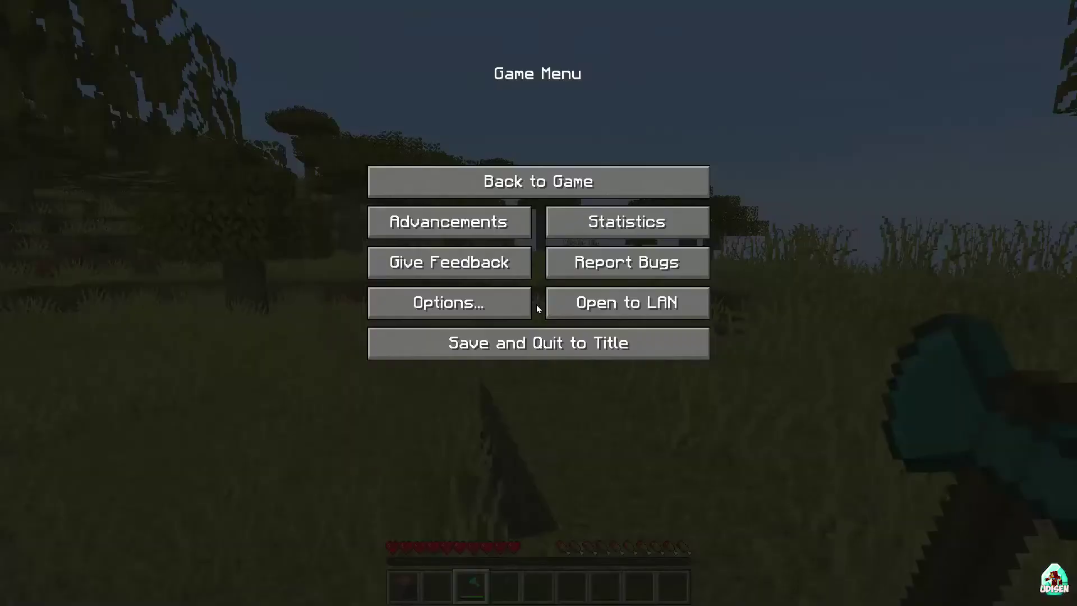
{"action": "left_click", "coordinate": [519, 292]}
{"action": "left_click", "coordinate": [659, 227]}
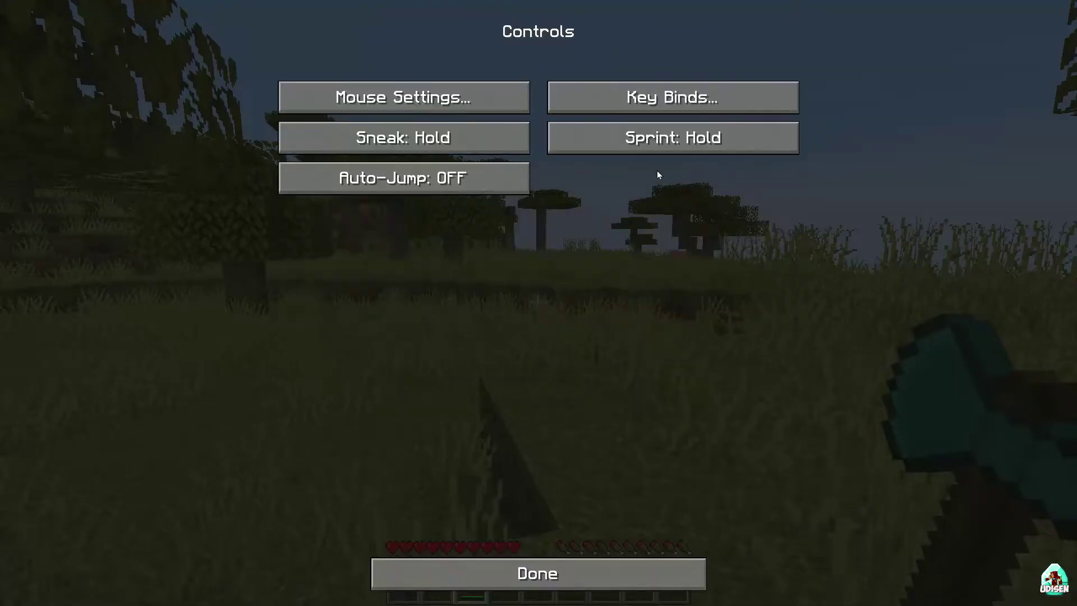
{"action": "left_click", "coordinate": [691, 97]}
{"action": "left_click_drag", "start_coordinate": [847, 101], "coordinate": [853, 497]}
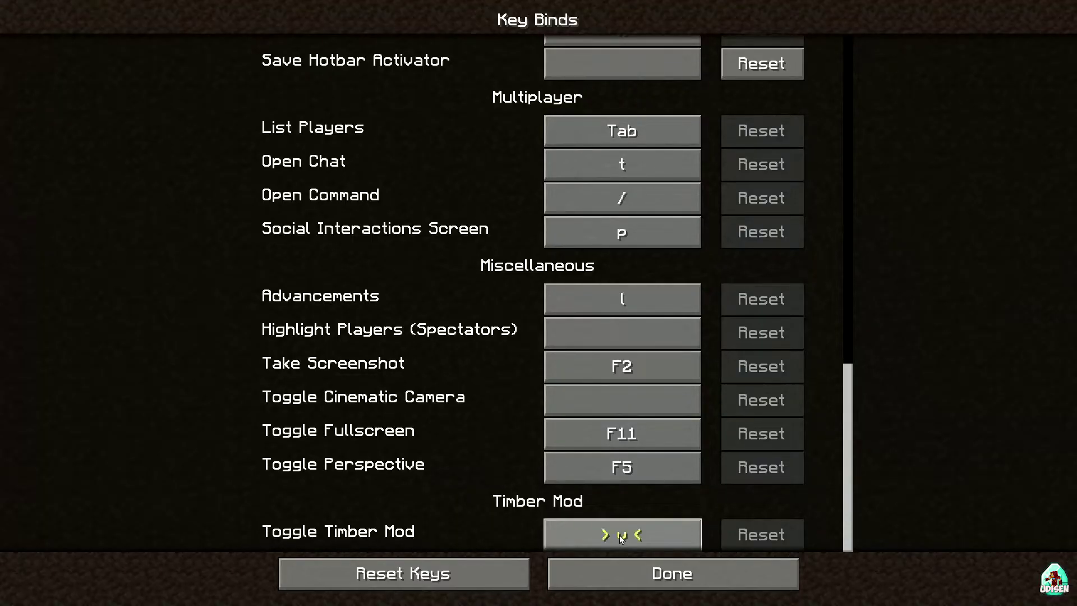
Bind Toggle Timber Mod to [ and resume the game
{"action": "key", "text": "x"}
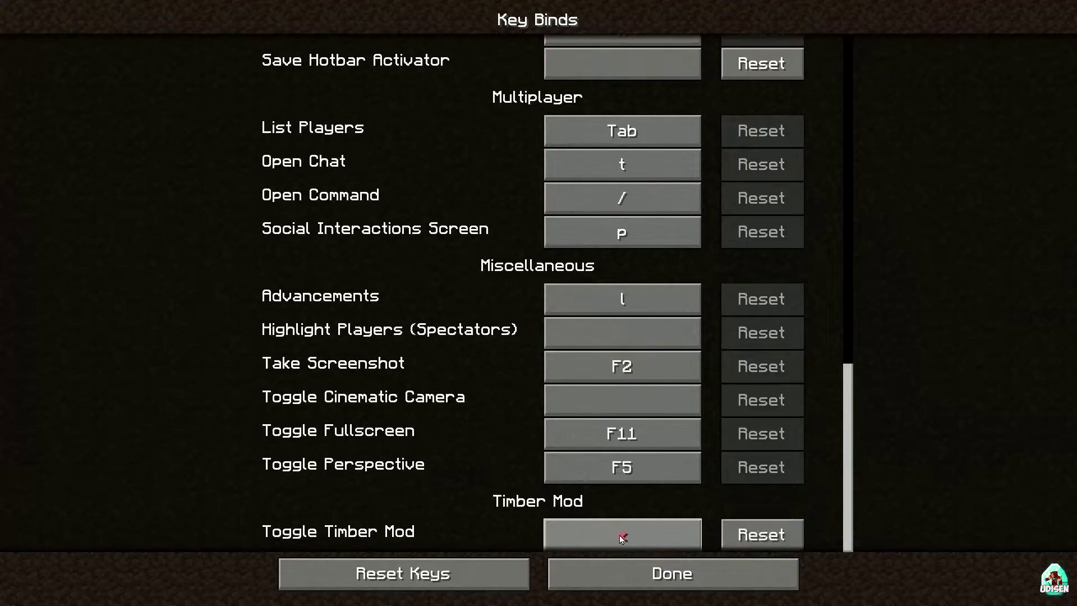
{"action": "left_click", "coordinate": [654, 537]}
{"action": "key", "text": "bracketleft"}
{"action": "left_click", "coordinate": [652, 589]}
{"action": "left_click", "coordinate": [651, 584]}
{"action": "left_click", "coordinate": [615, 400]}
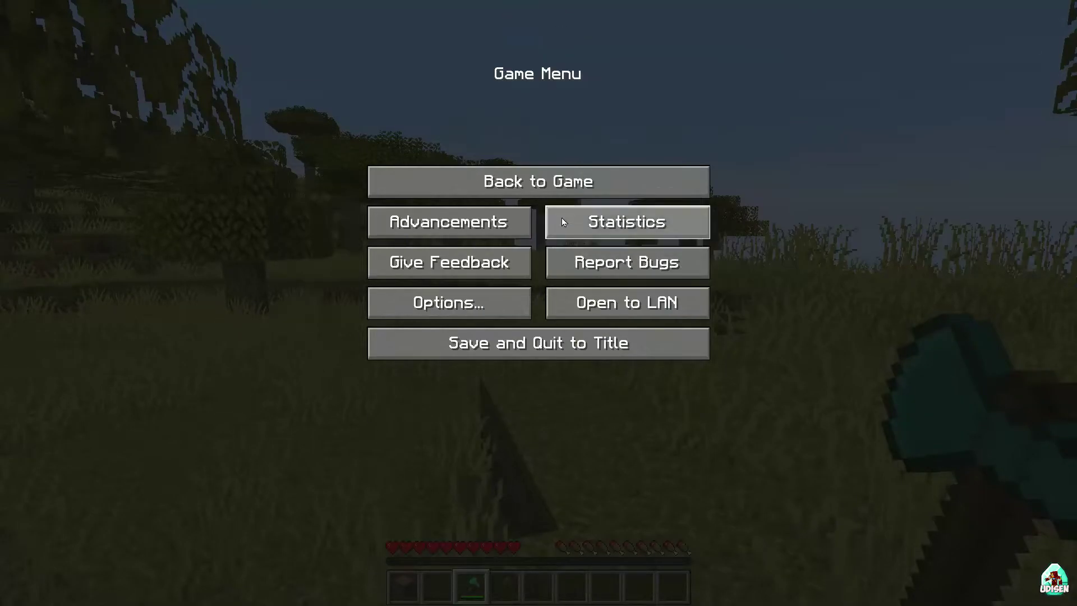
{"action": "left_click", "coordinate": [561, 181]}
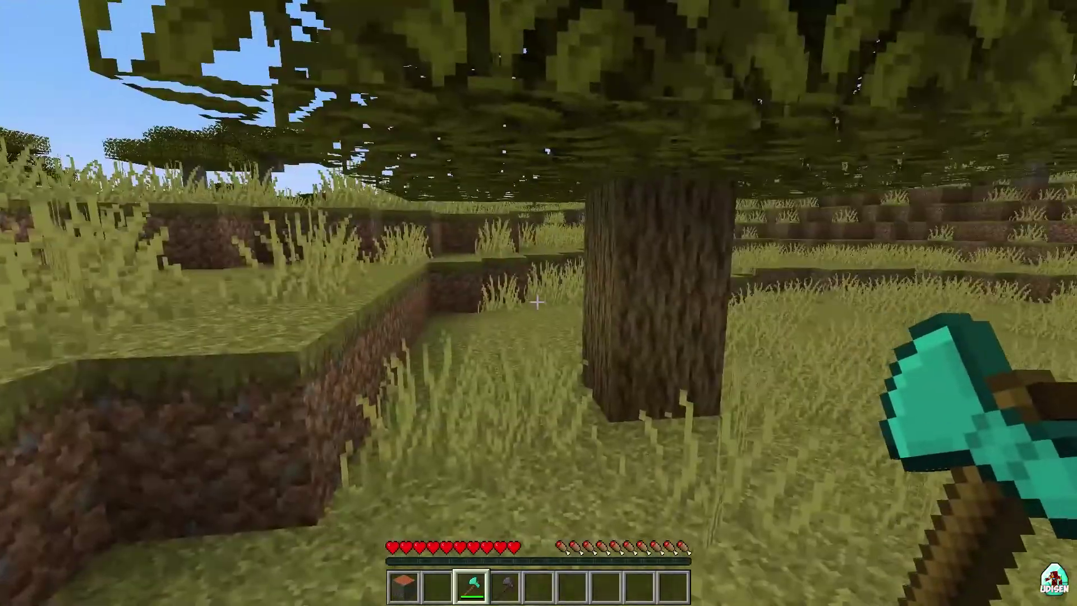
Toggle Timber Mod off and on for the Diamond Axe, then fell a tree in one chop
{"action": "key", "text": "g"}
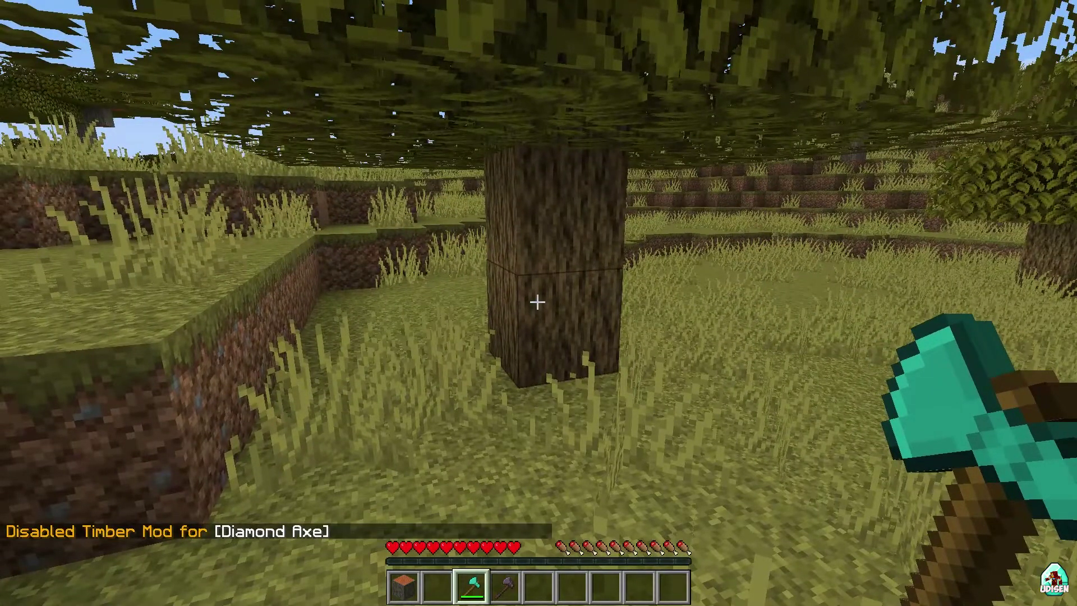
{"action": "key", "text": "g"}
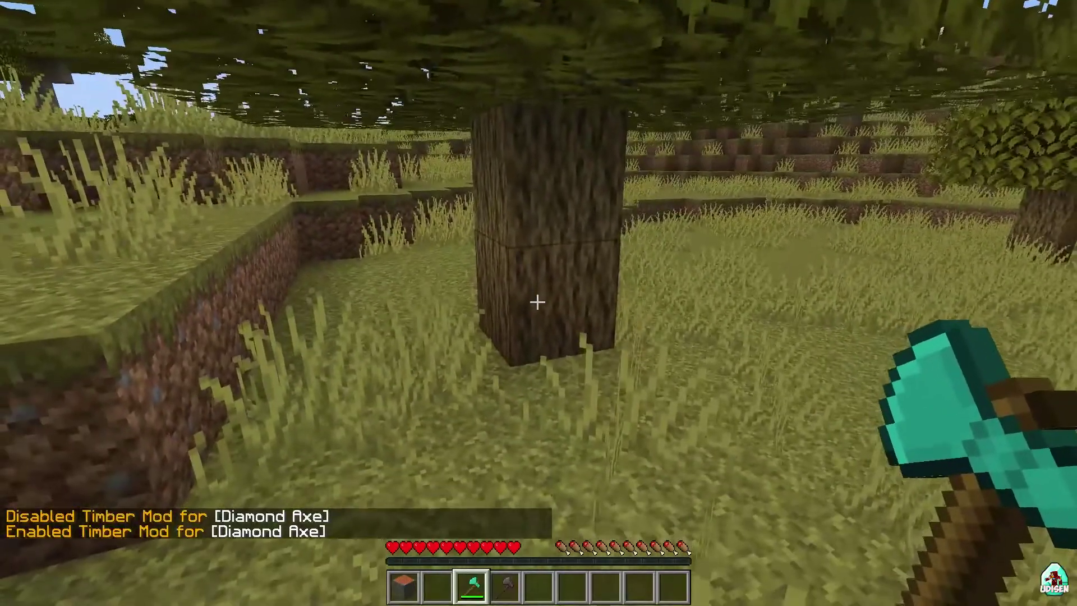
{"action": "left_click", "coordinate": [537, 302]}
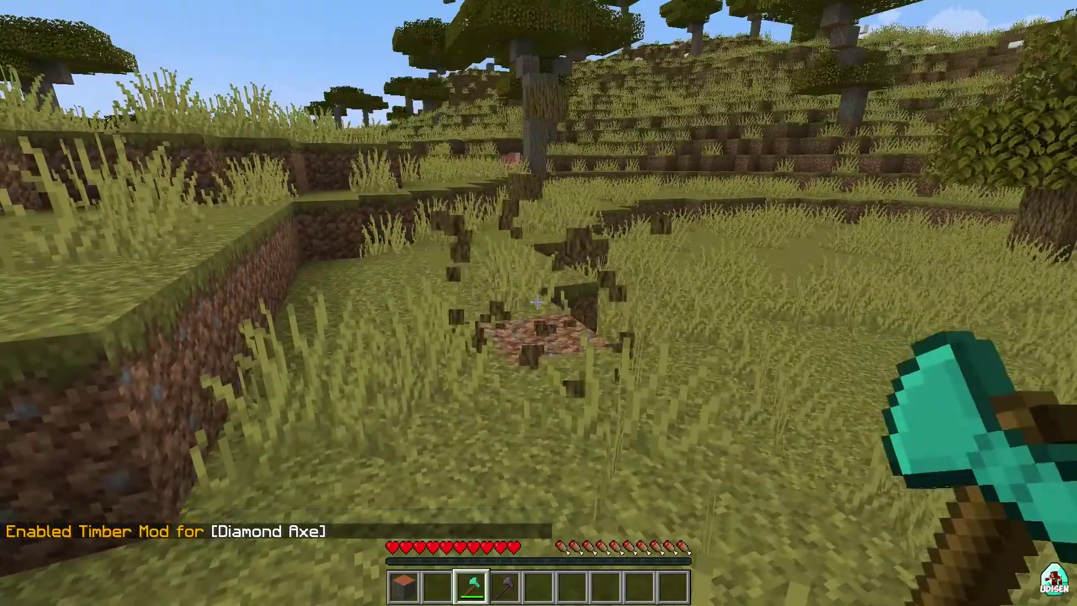
{"action": "key", "text": "s"}
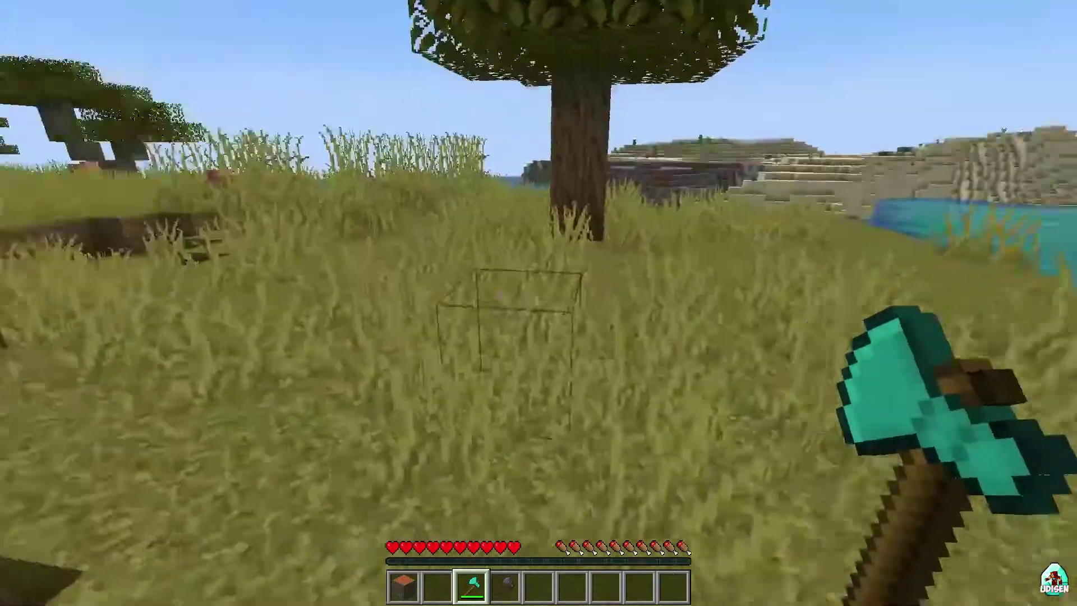
Turn on advanced tooltips with F3+H and inspect the Diamond Axe's Timber Enabled tooltip
{"action": "key", "text": "e"}
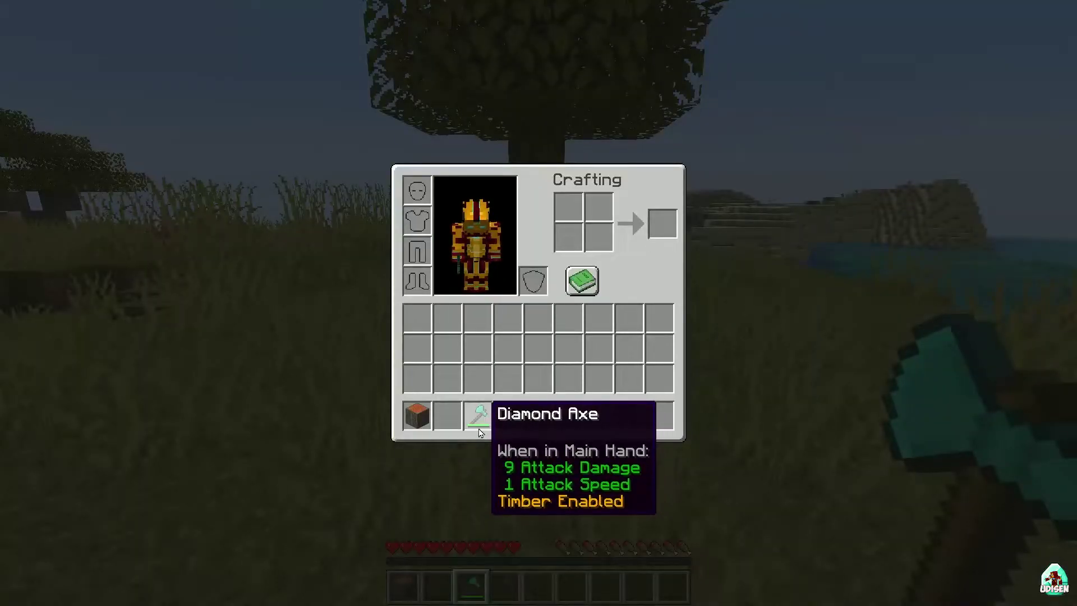
{"action": "key", "text": "e"}
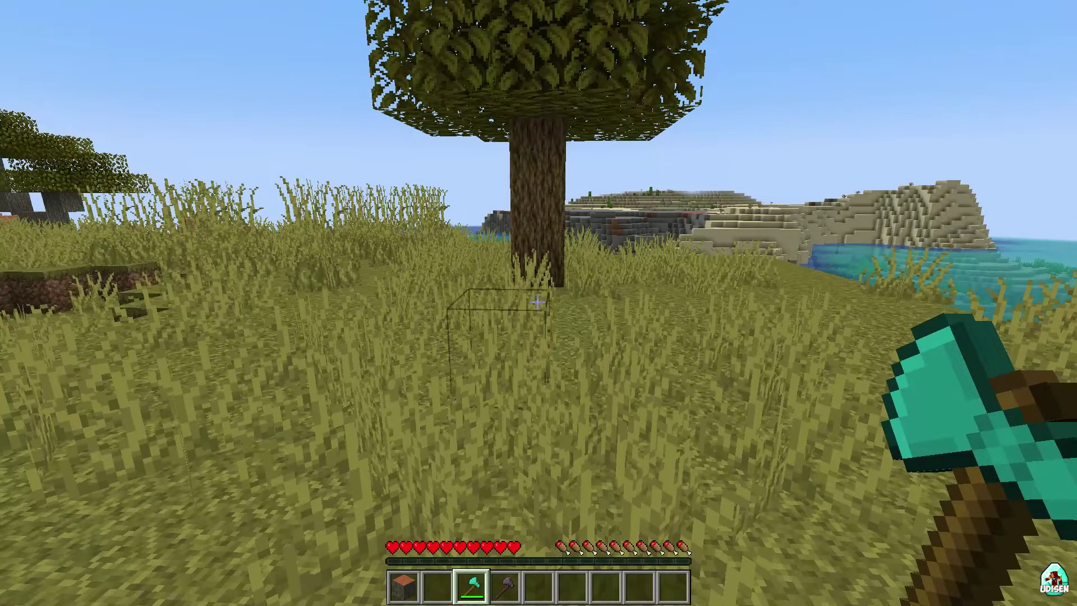
{"action": "key", "text": "F3"}
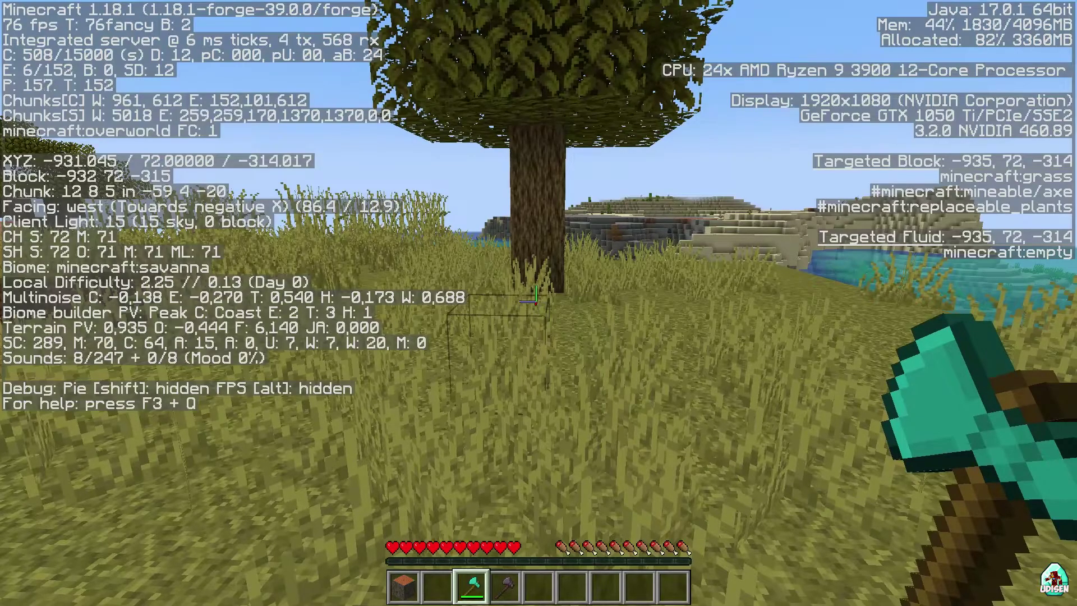
{"action": "key", "text": "F3+h"}
{"action": "key", "text": "e"}
{"action": "mouse_move", "coordinate": [488, 416]}
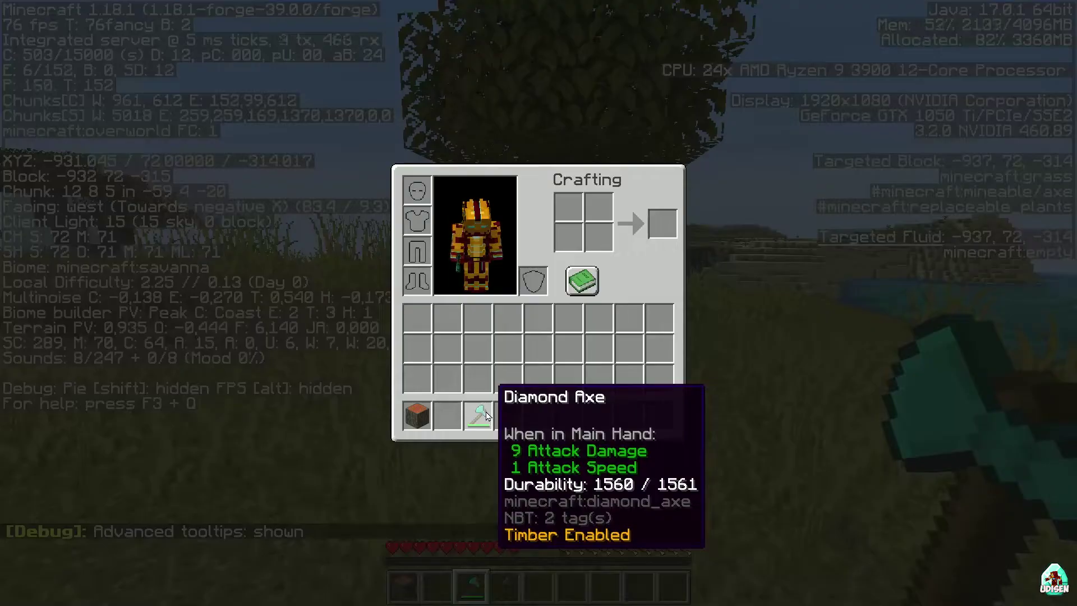
{"action": "key", "text": "e"}
{"action": "key", "text": "F3"}
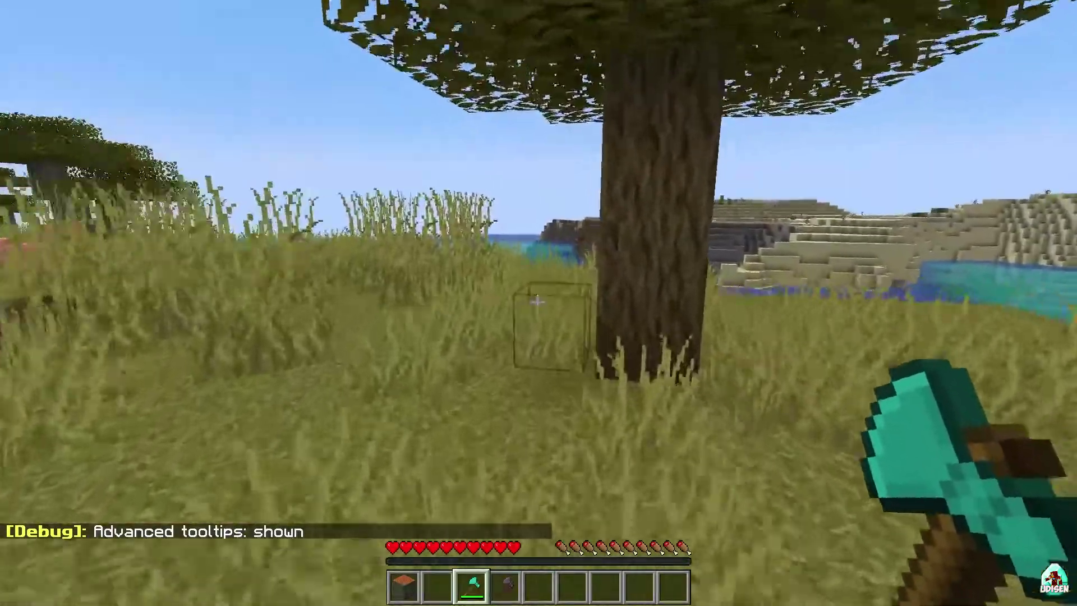
Fell a second tree in one chop and confirm the axe's 1560/1561 durability
{"action": "left_click", "coordinate": [537, 301]}
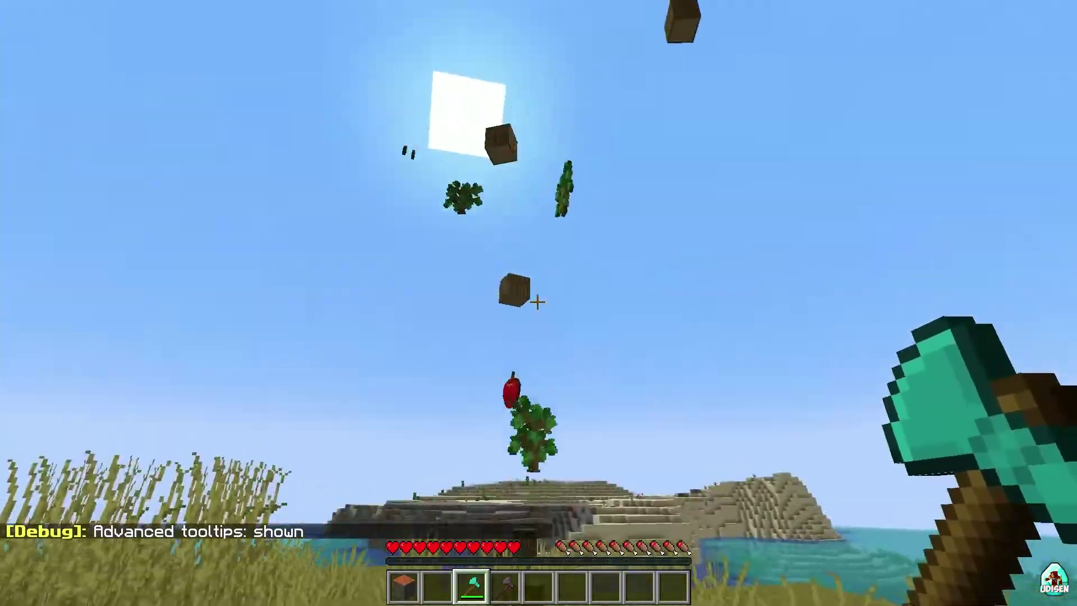
{"action": "key", "text": "e"}
{"action": "mouse_move", "coordinate": [478, 416]}
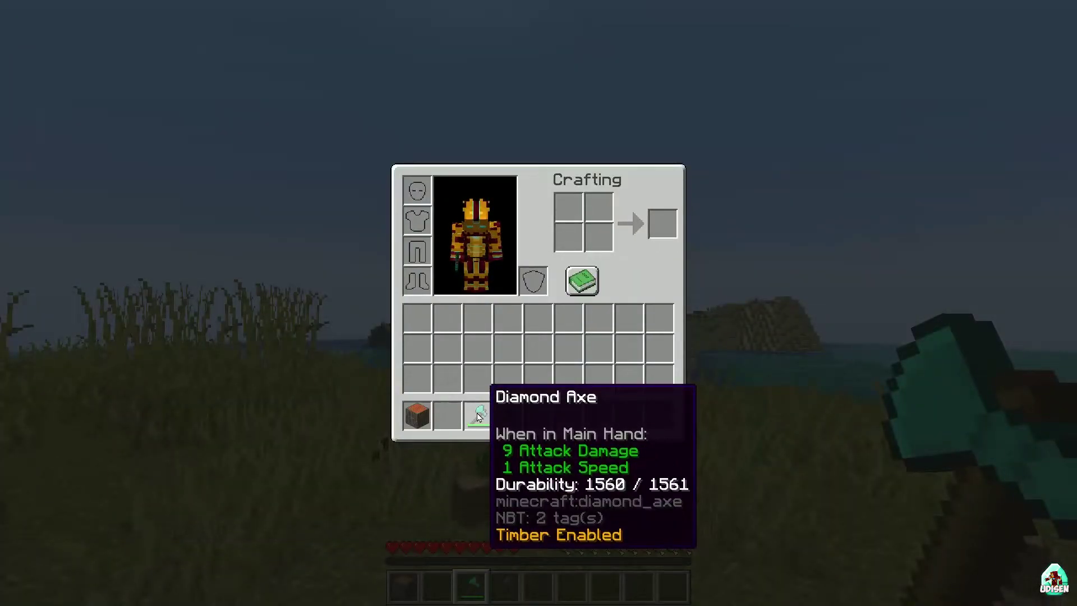
{"action": "key", "text": "e"}
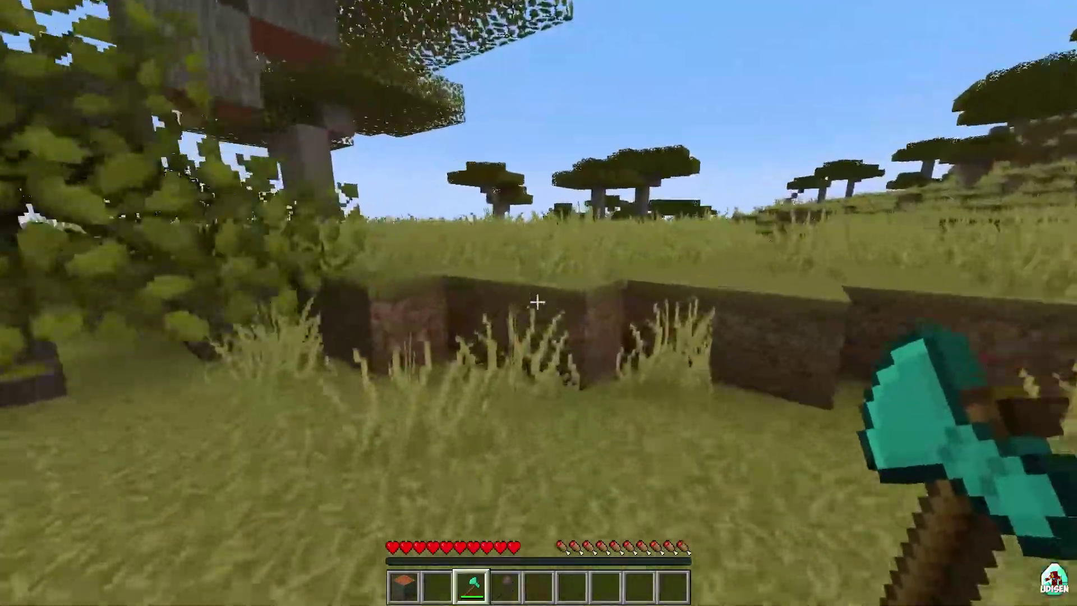
Switch to the Netherite Axe in hotbar slot 4 and break a trunk's bottom log
{"action": "key", "text": "4"}
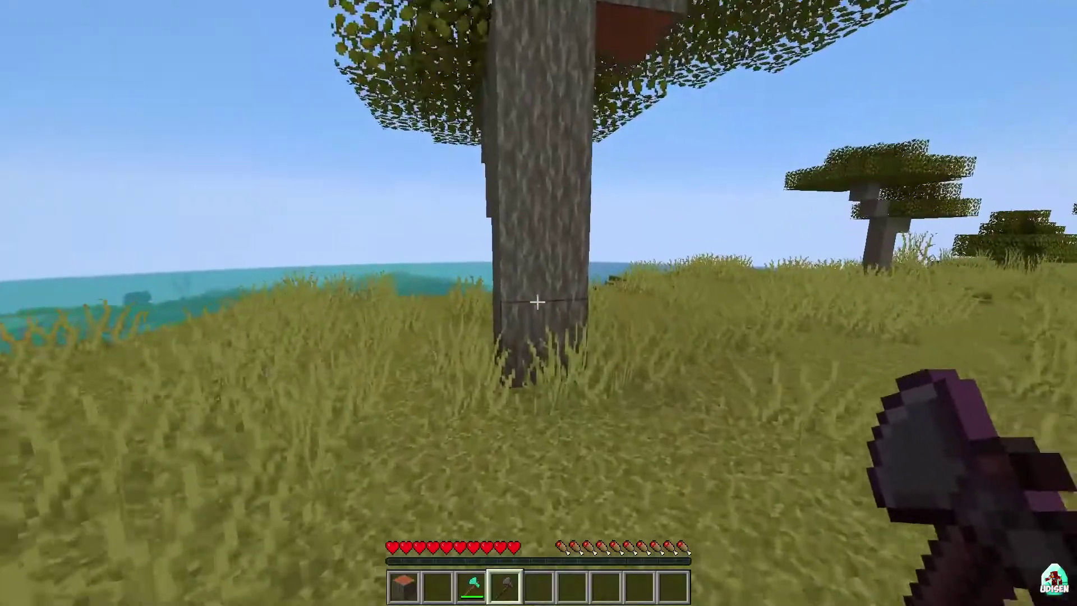
{"action": "left_click", "coordinate": [537, 303]}
{"action": "left_click", "coordinate": [537, 303]}
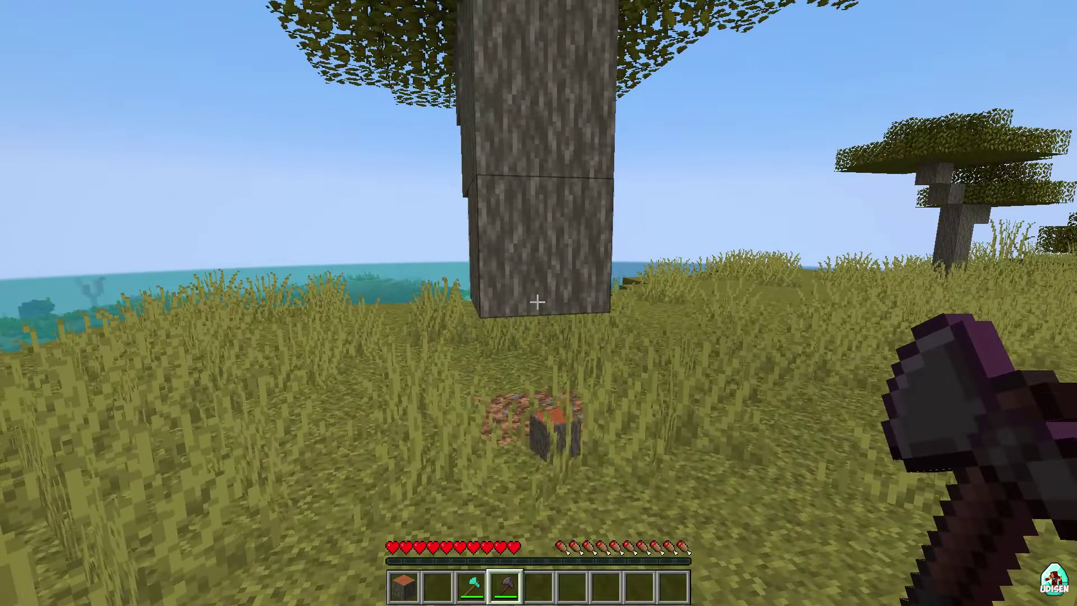
Enable Timber Mod for the Netherite Axe and chop the floating trunk
{"action": "key", "text": "v"}
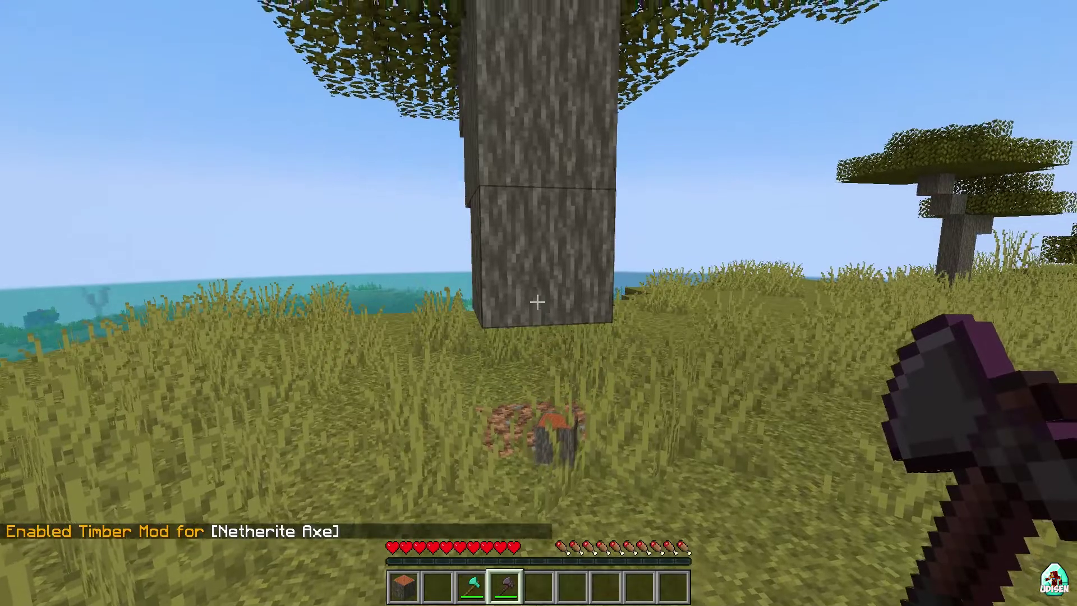
{"action": "left_click", "coordinate": [538, 303]}
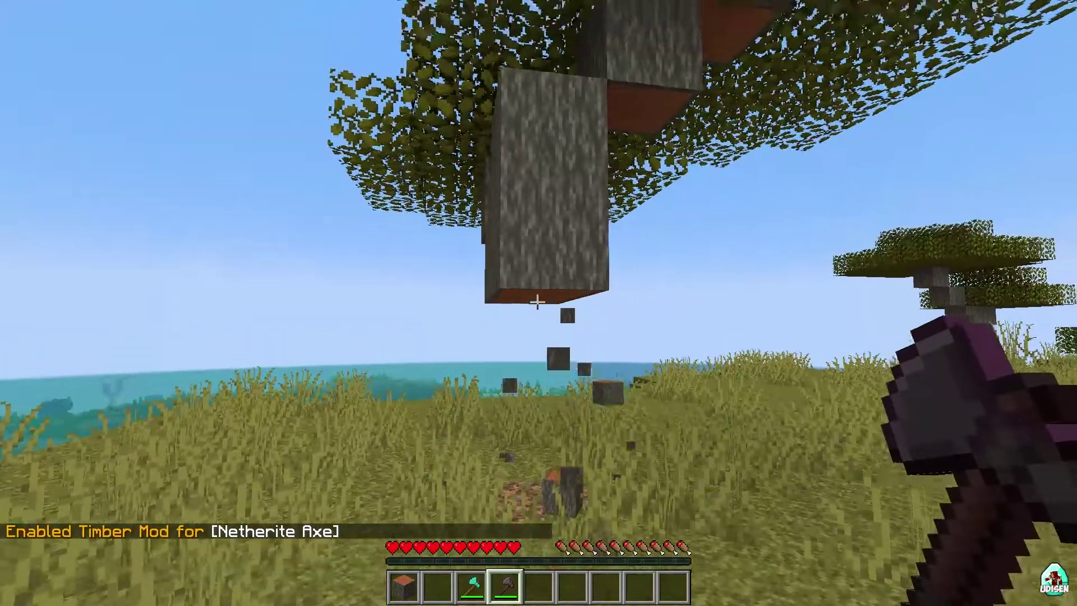
{"action": "left_click", "coordinate": [538, 303]}
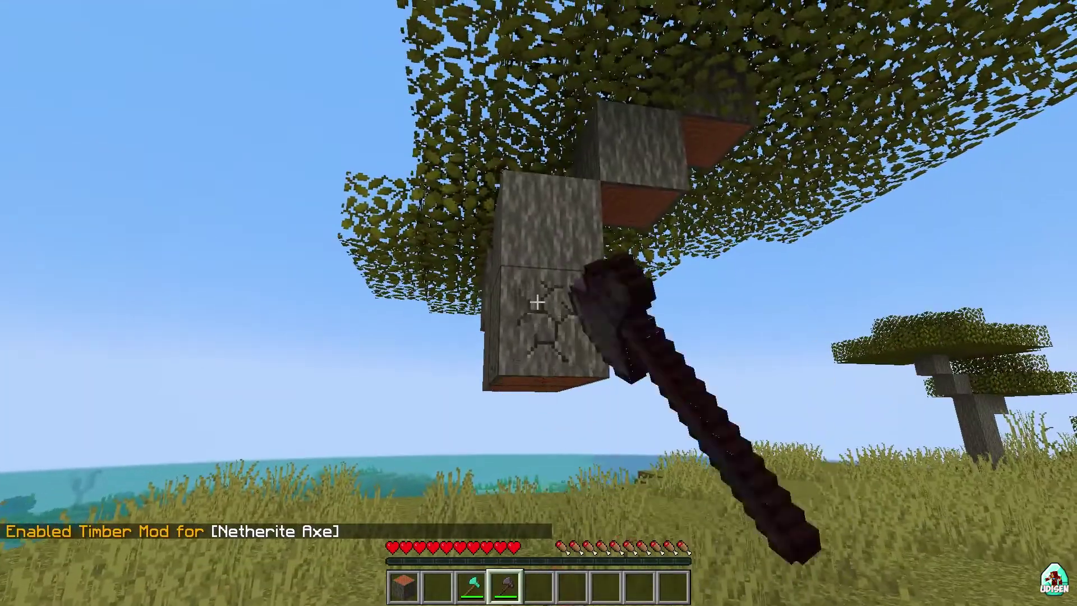